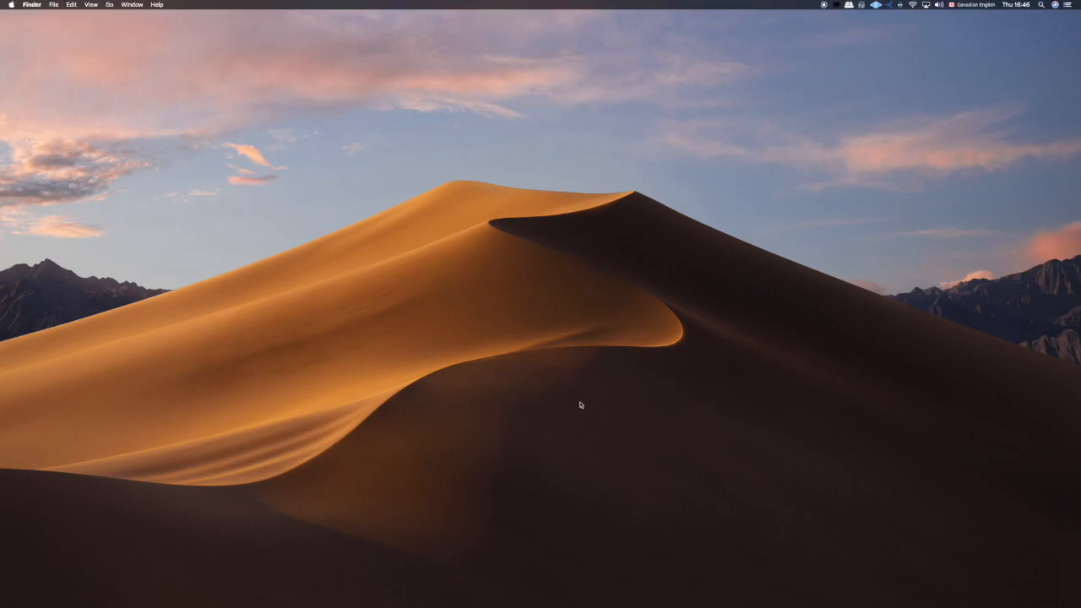
In Logic Pro X, fit the new project's window to the screen and create one software instrument track with an empty channel strip
mouse_move(650, 601)
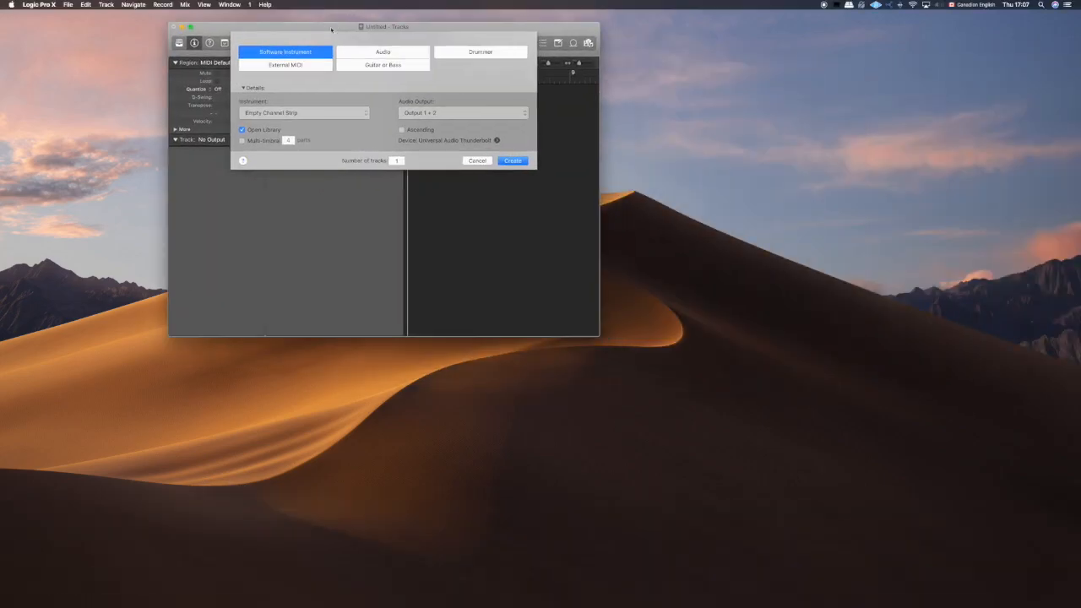
left_click_drag(311, 24, 144, 11)
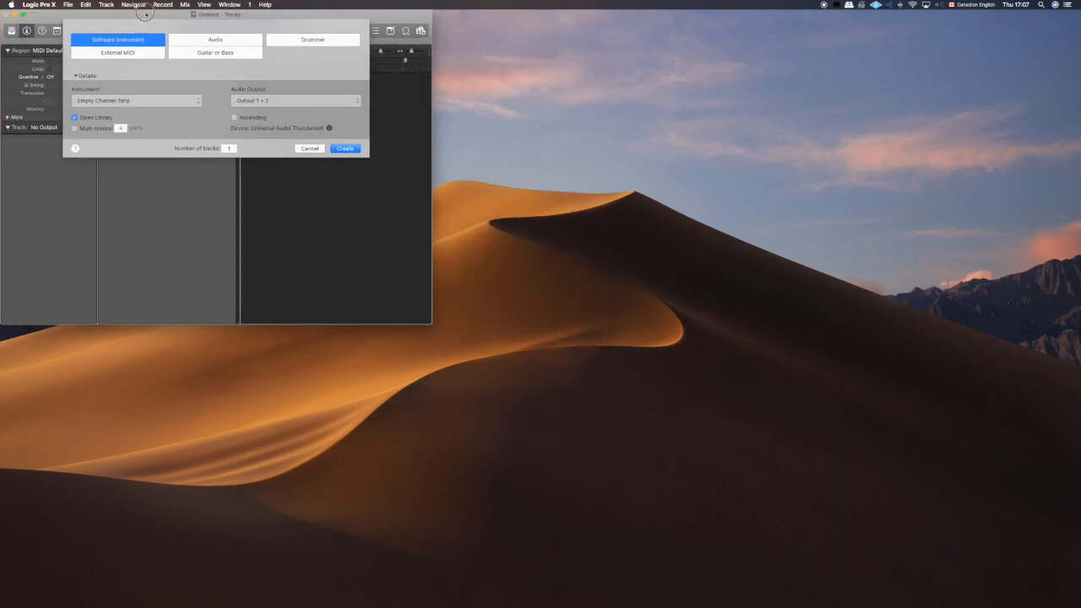
double_click(429, 318)
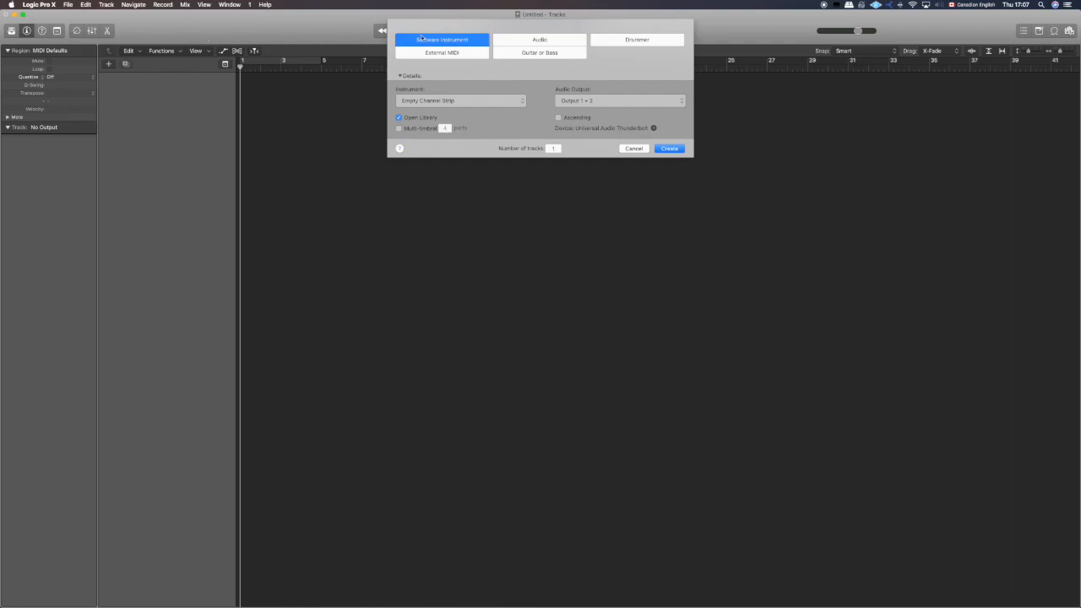
left_click(669, 149)
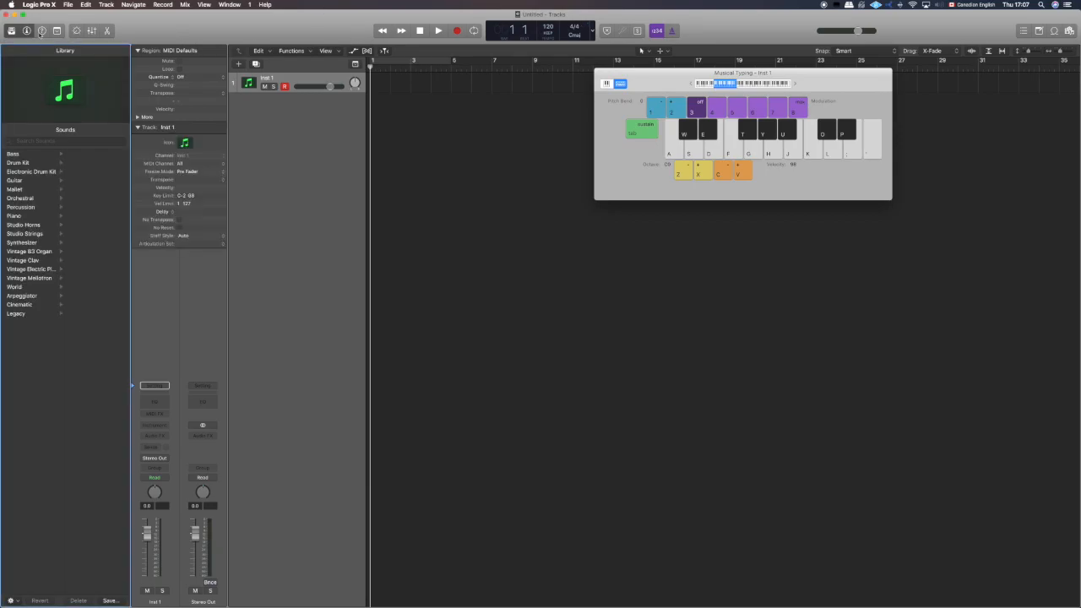
Load the Bluebird drum kit onto the new instrument track and hide the sound library
left_click(58, 163)
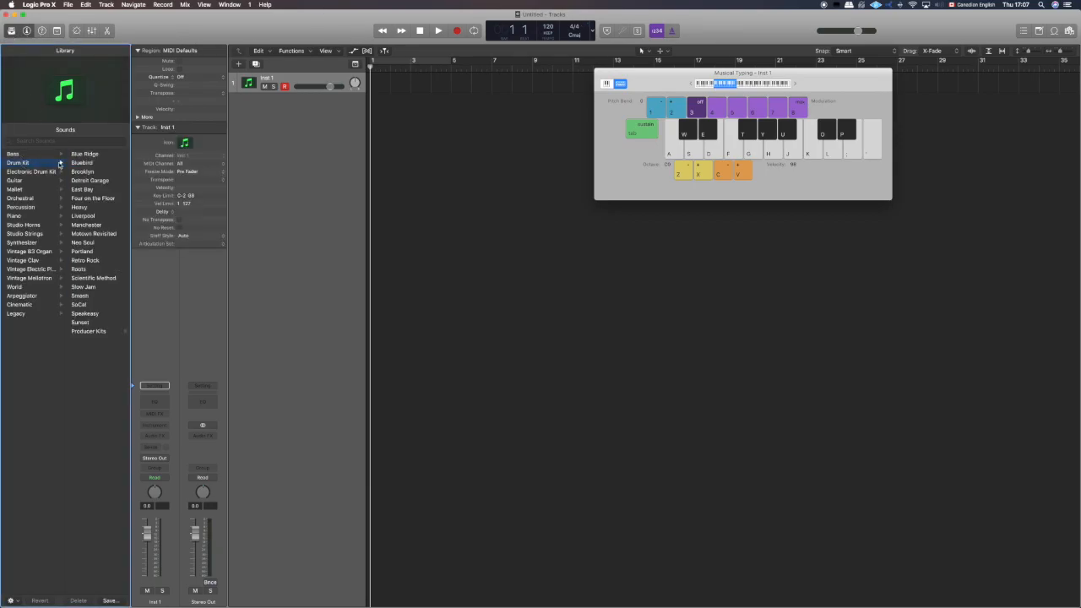
left_click(95, 164)
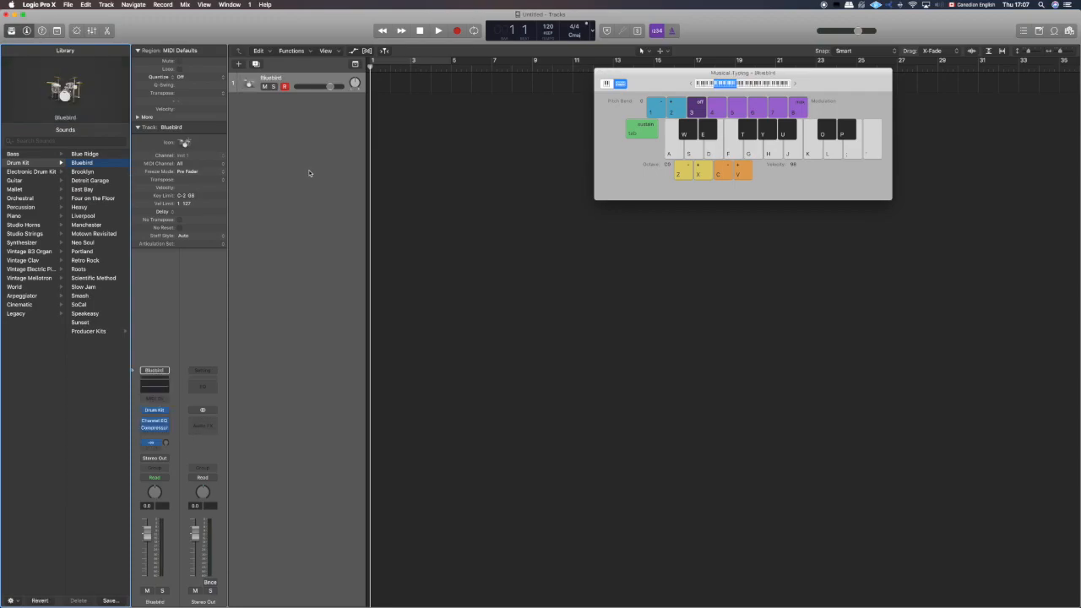
left_click(11, 31)
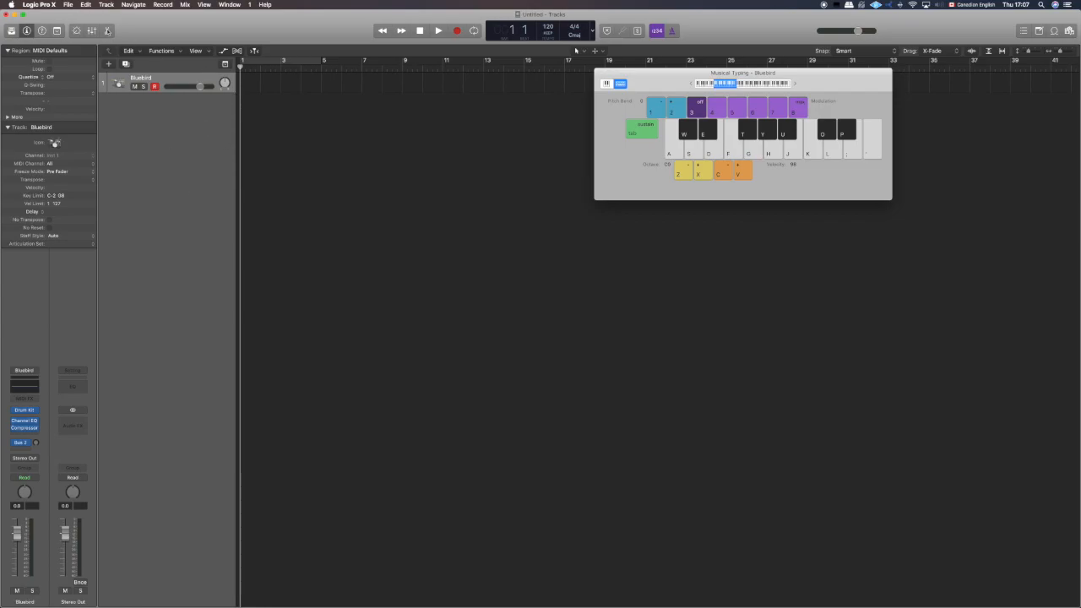
Show the Piano Roll editor enlarged with its note velocity lane, and hide the Musical Typing keyboard
left_click(106, 30)
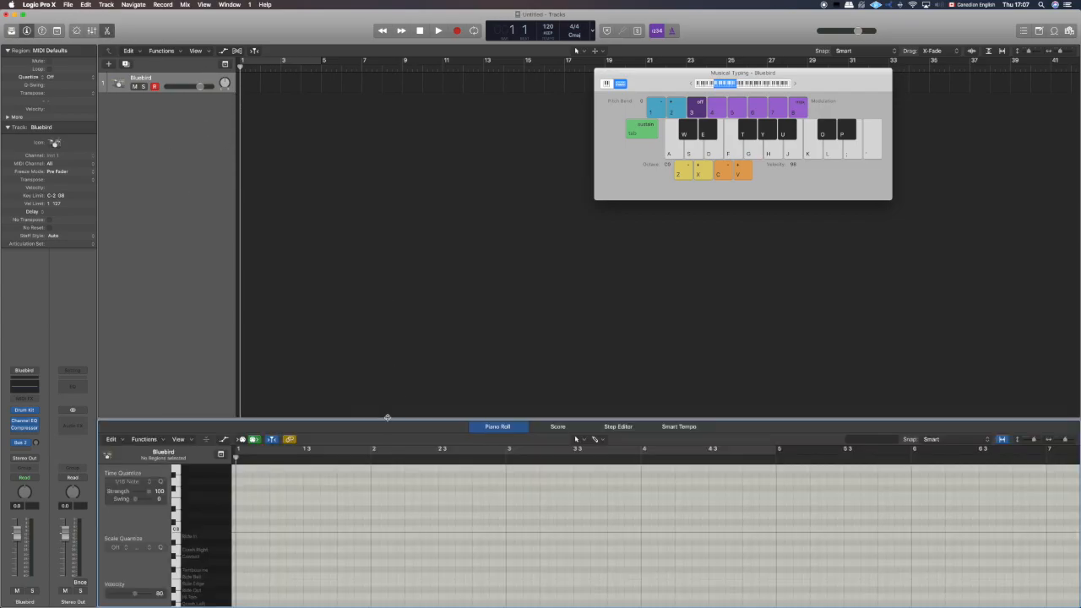
left_click_drag(387, 412, 384, 266)
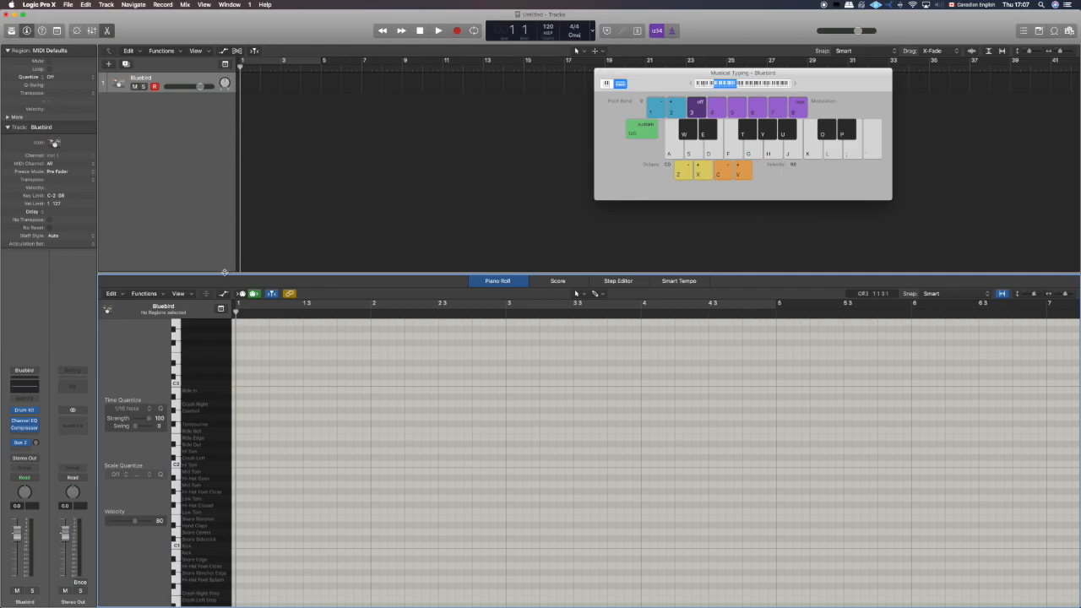
left_click_drag(223, 274, 223, 227)
left_click(223, 247)
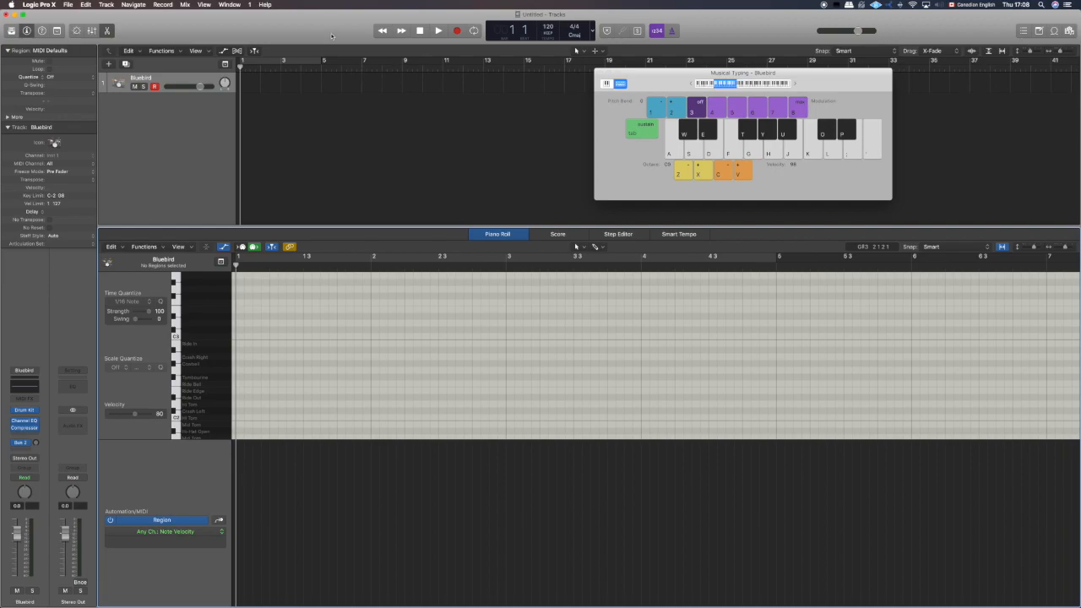
key("super+k")
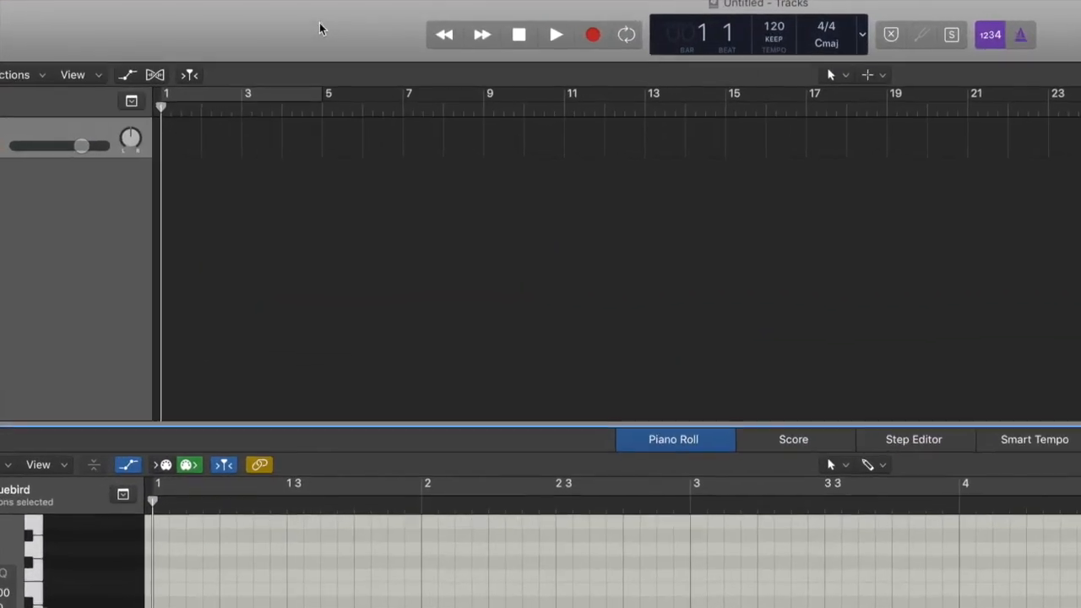
Customize the control bar's LCD to the Custom display and include Key Signature / Project End
right_click(320, 30)
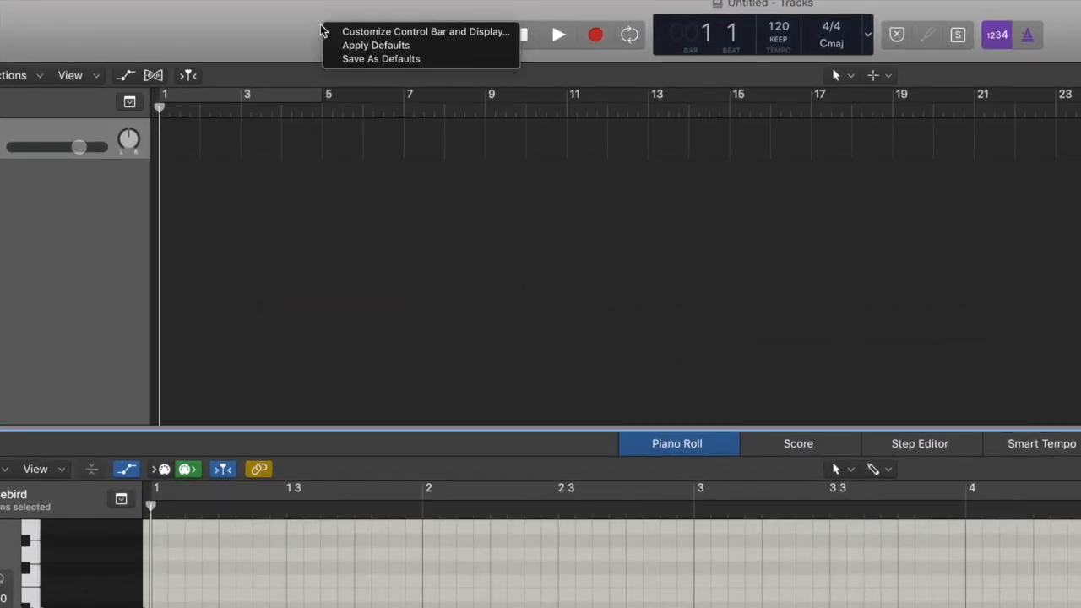
left_click(388, 34)
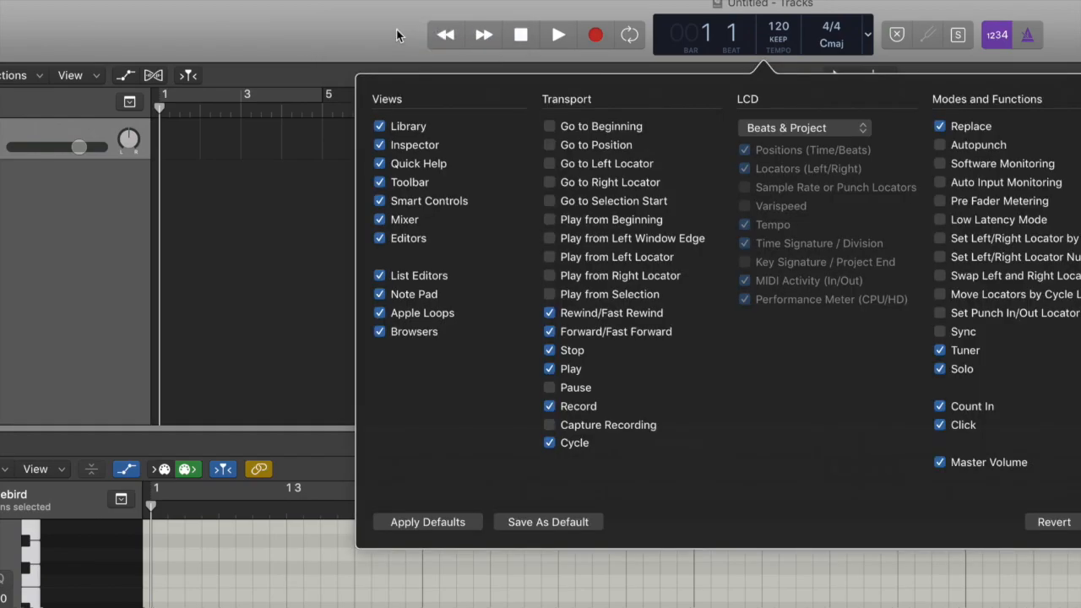
left_click(793, 129)
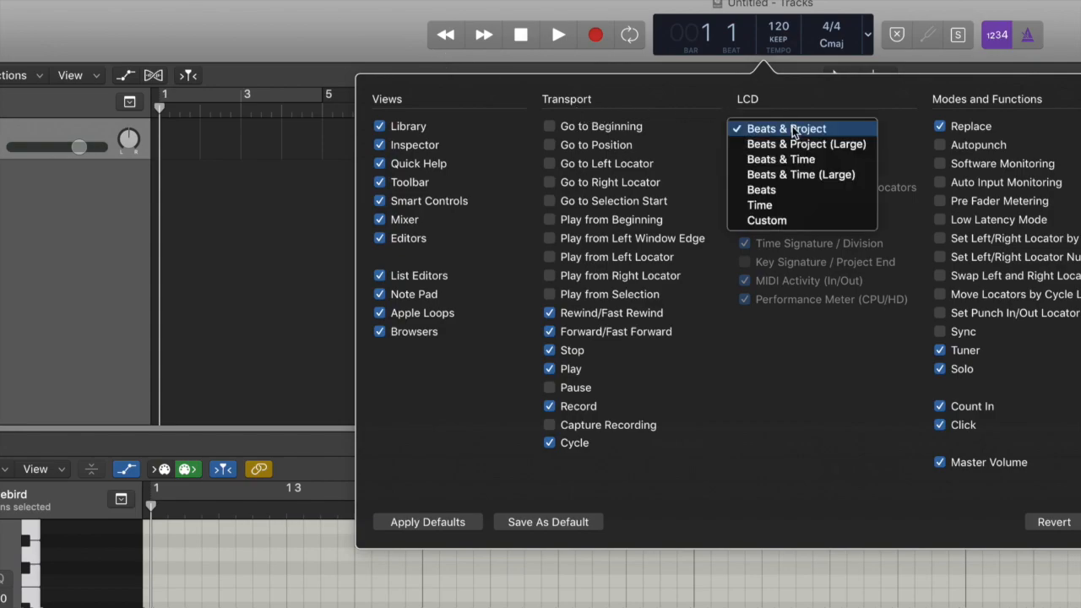
left_click(781, 221)
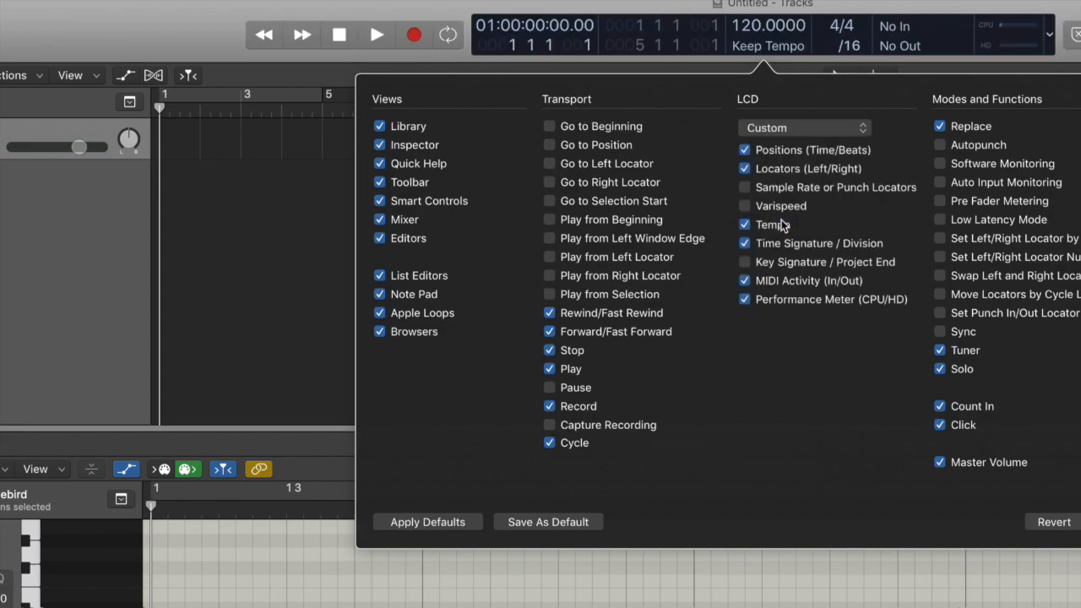
left_click(751, 264)
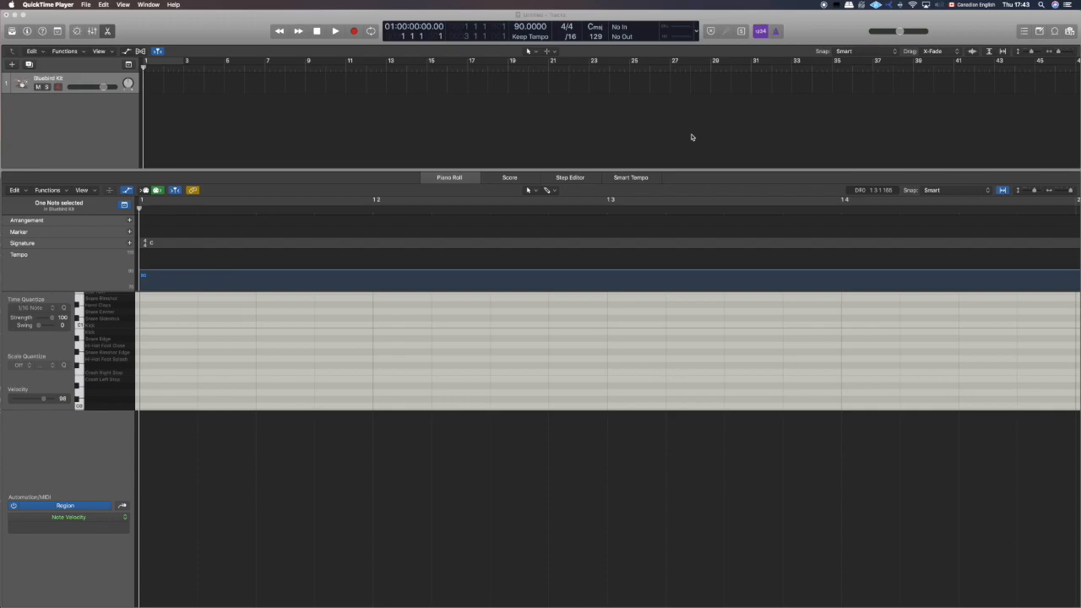
Return to Logic Pro X and show the Musical Typing keyboard, positioned over the arrangement area
left_click(156, 3)
left_click(242, 22)
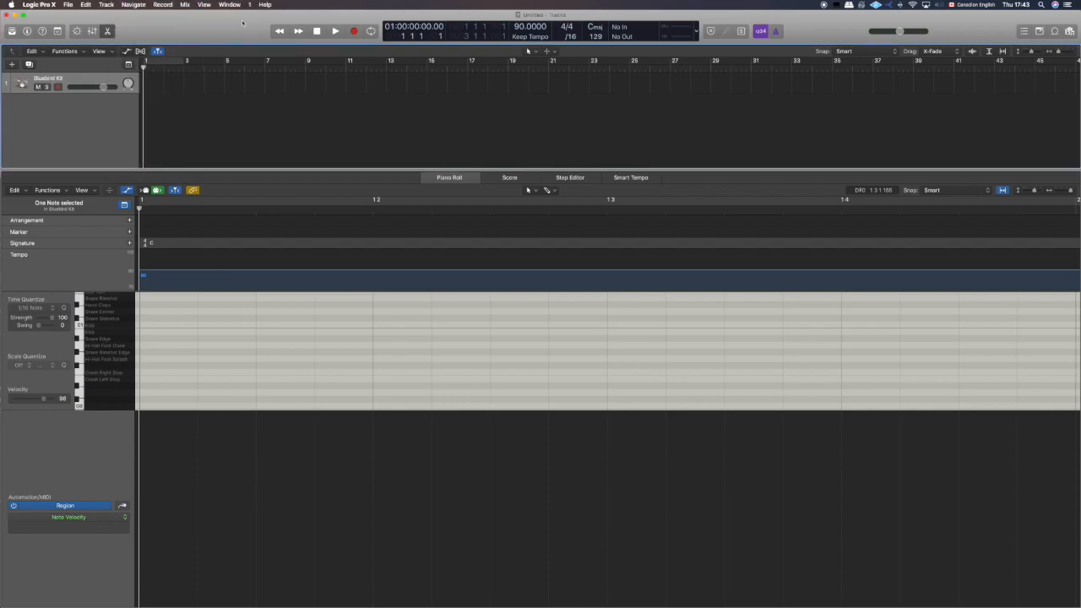
left_click(233, 4)
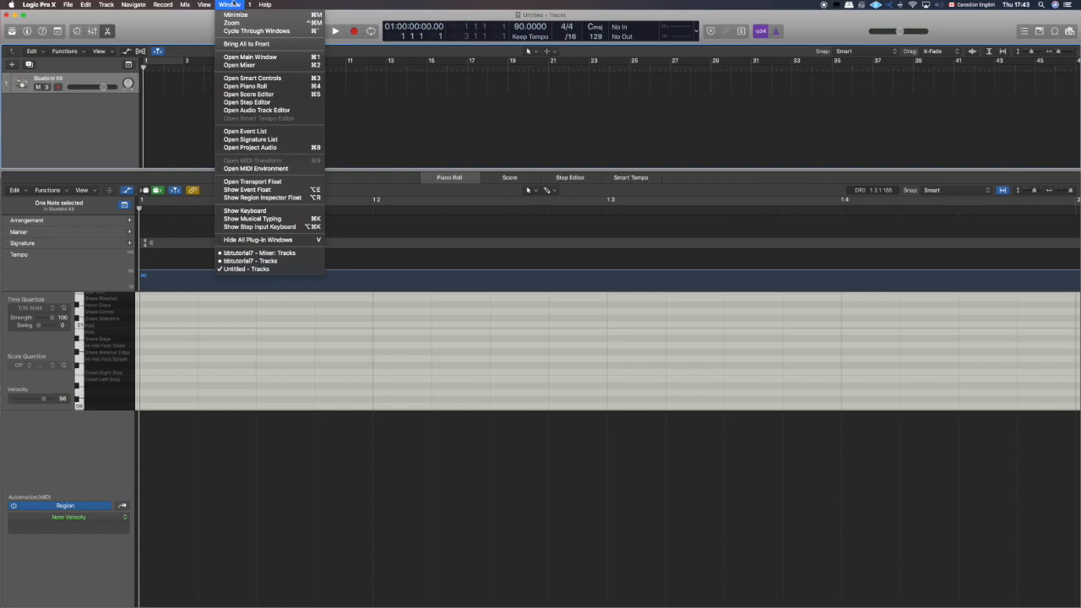
left_click(267, 219)
left_click_drag(685, 123, 636, 129)
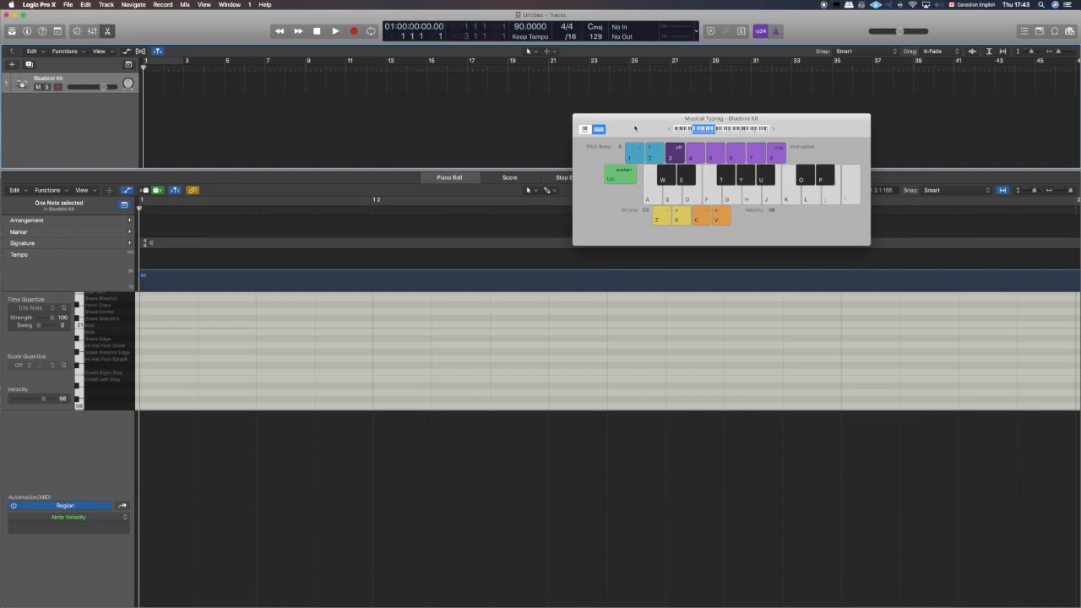
Audition two drum sounds of the Bluebird Kit with Musical Typing and move its keyboard window aside
key("k")
key("u")
left_click_drag(636, 128, 582, 120)
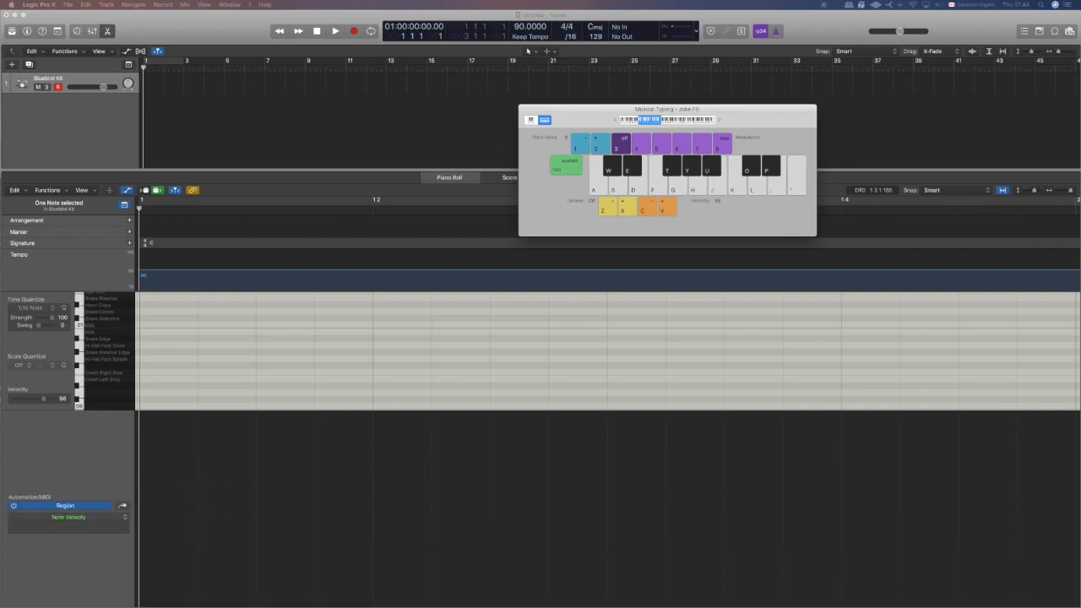
Record three Snare Edge hits in bar 1 of the Bluebird Kit track using Musical Typing
left_click(430, 126)
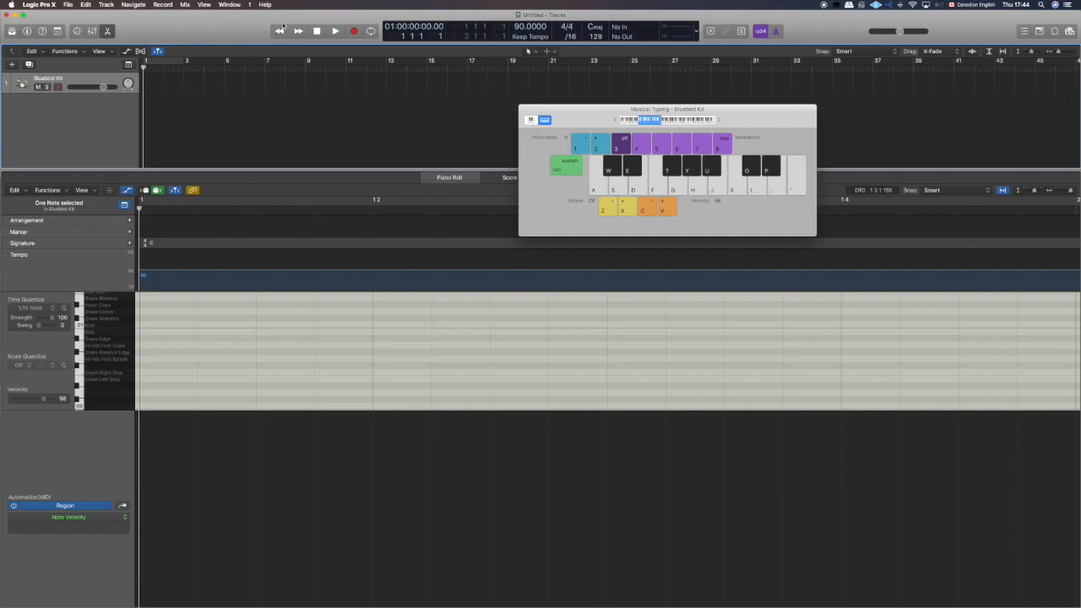
left_click(353, 31)
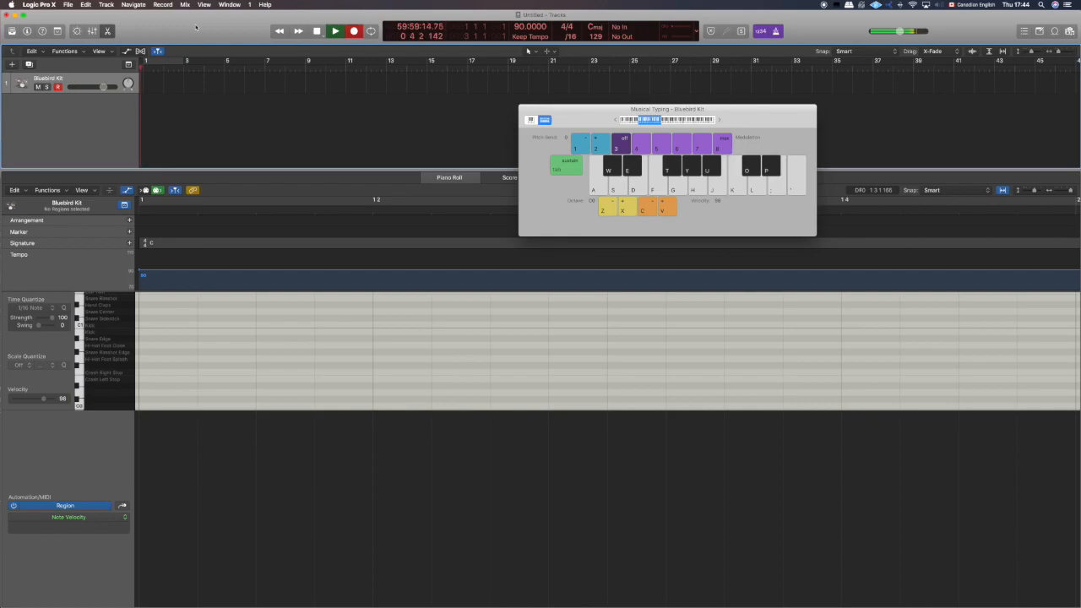
key("u")
key("u")
key("u")
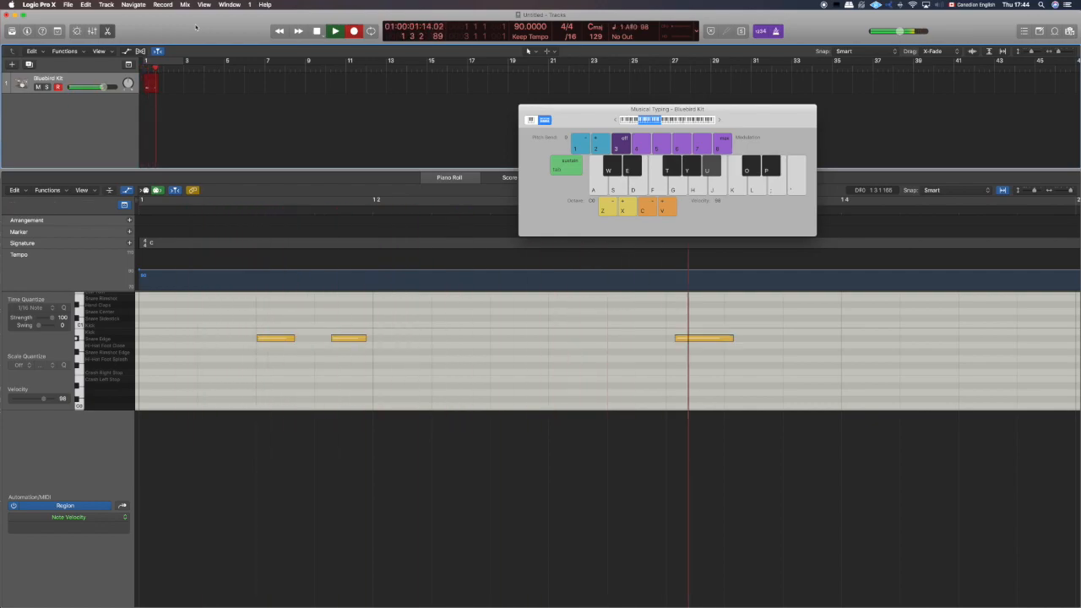
key("space")
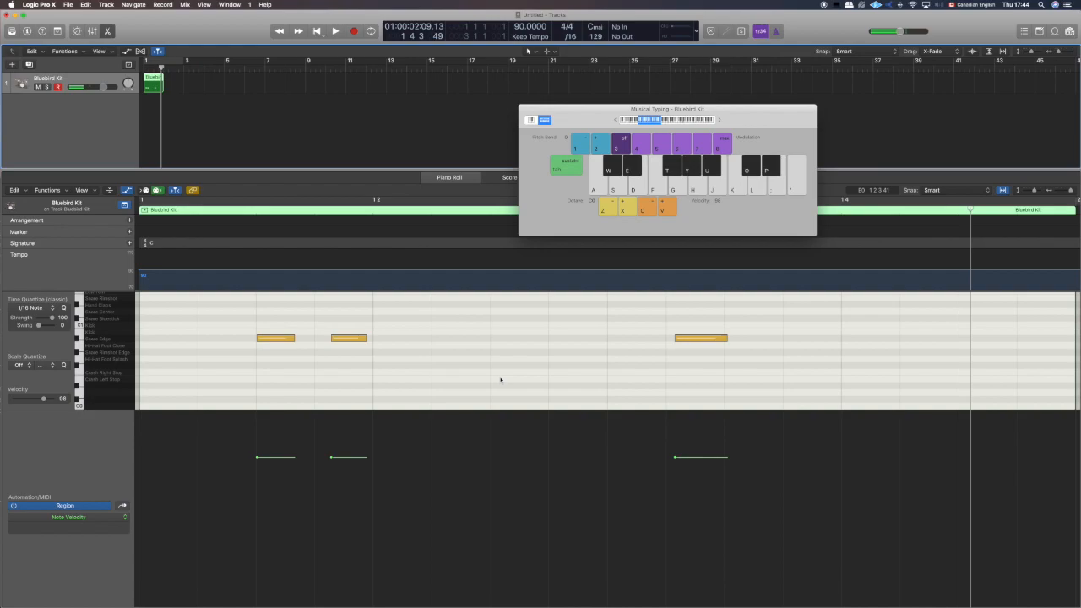
Move the first two Snare Edge notes onto the first two sixteenths of bar 1, and the third note to Kick on beat 2
scroll(501, 380, "up", 1)
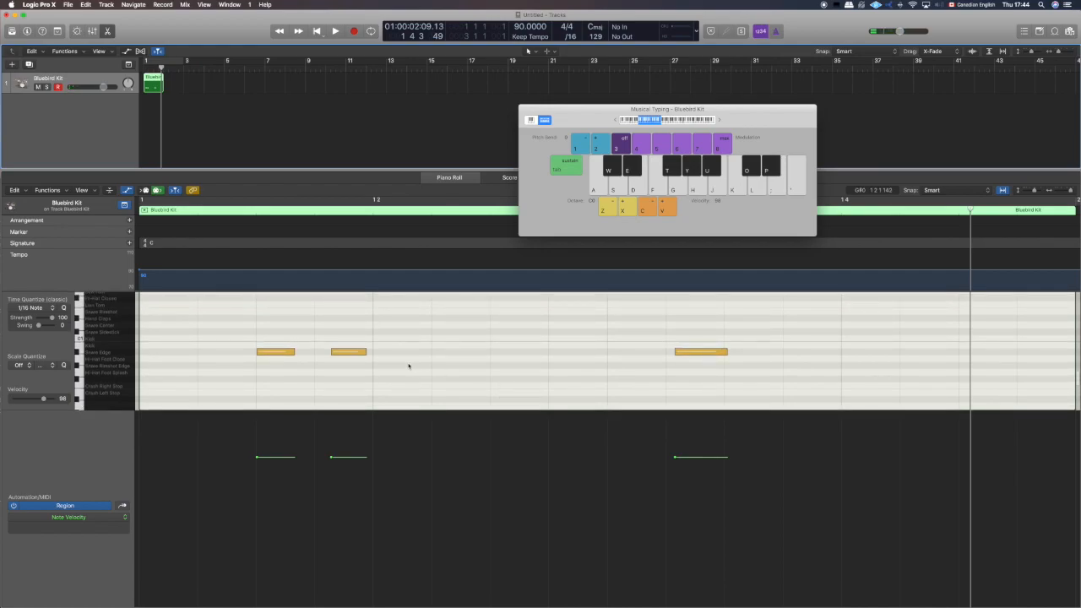
scroll(222, 357, "up", 2)
left_click_drag(279, 370, 162, 372)
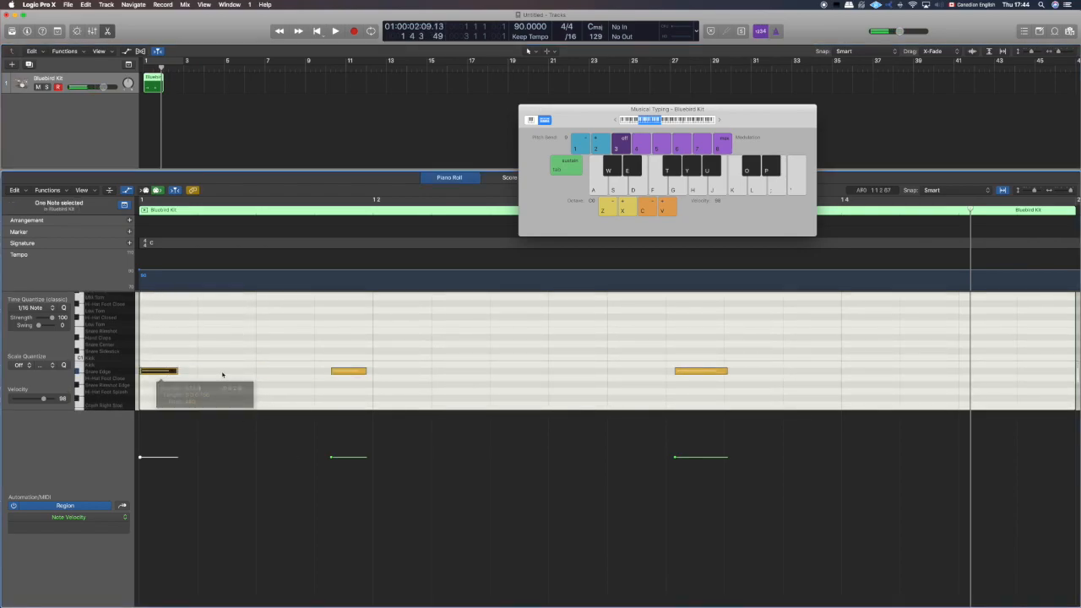
left_click_drag(342, 370, 215, 367)
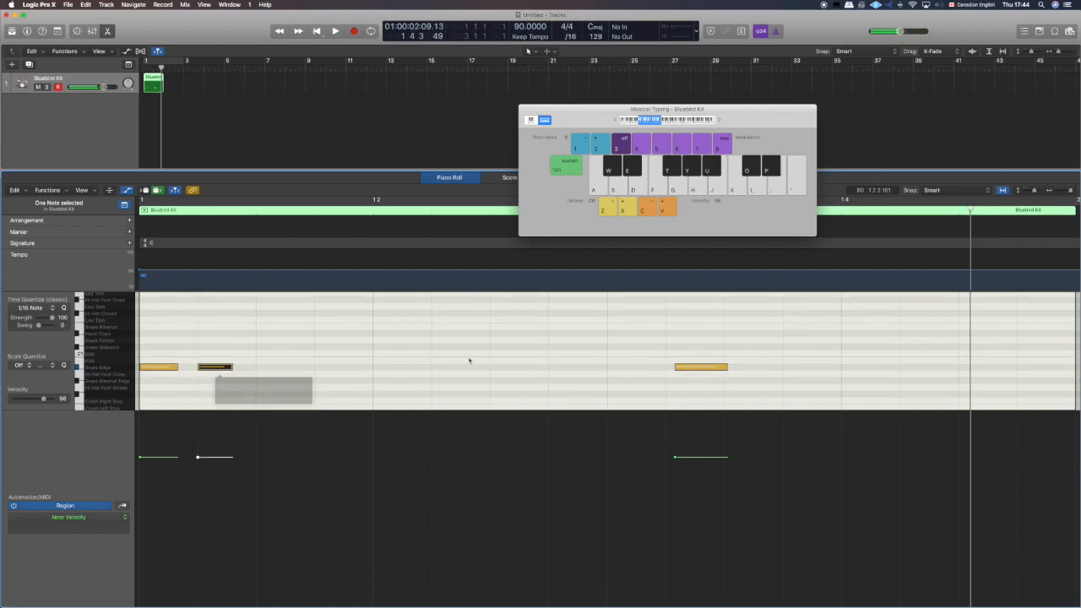
left_click_drag(687, 366, 384, 358)
Copy the Kick note on beat 2 up to the Crash Left row (C♯2) at the same position
scroll(391, 351, "up", 3)
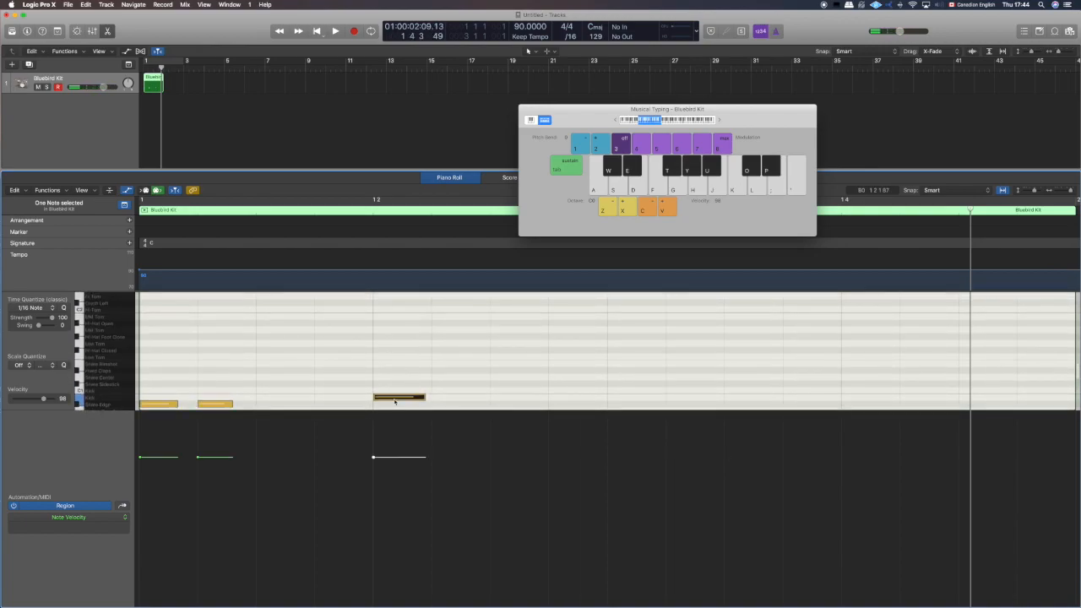
left_click(393, 398)
left_click_drag(391, 398, 392, 309)
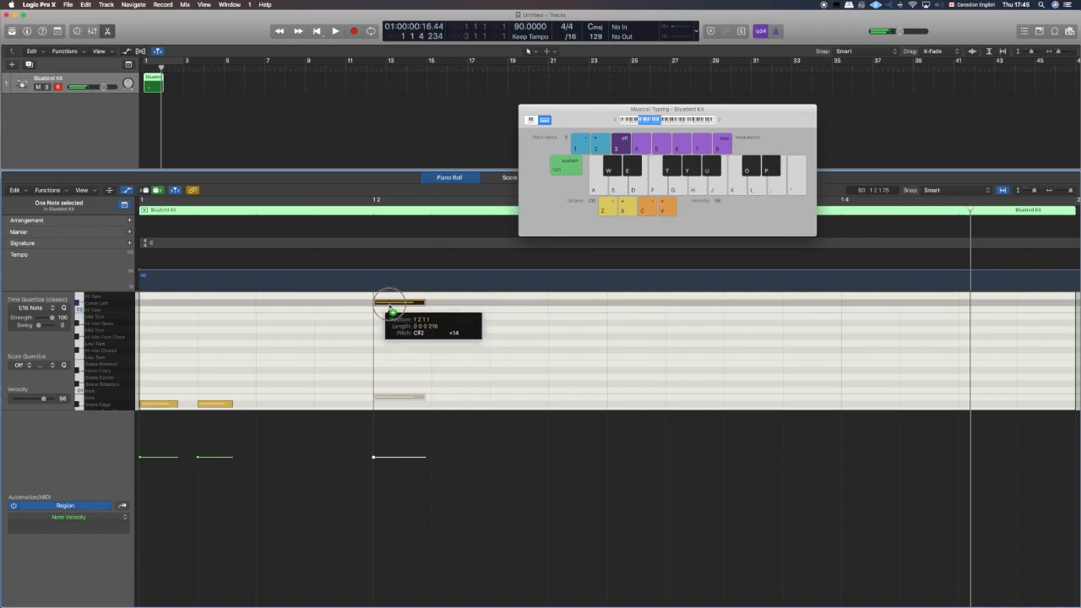
left_click_drag(391, 310, 391, 309)
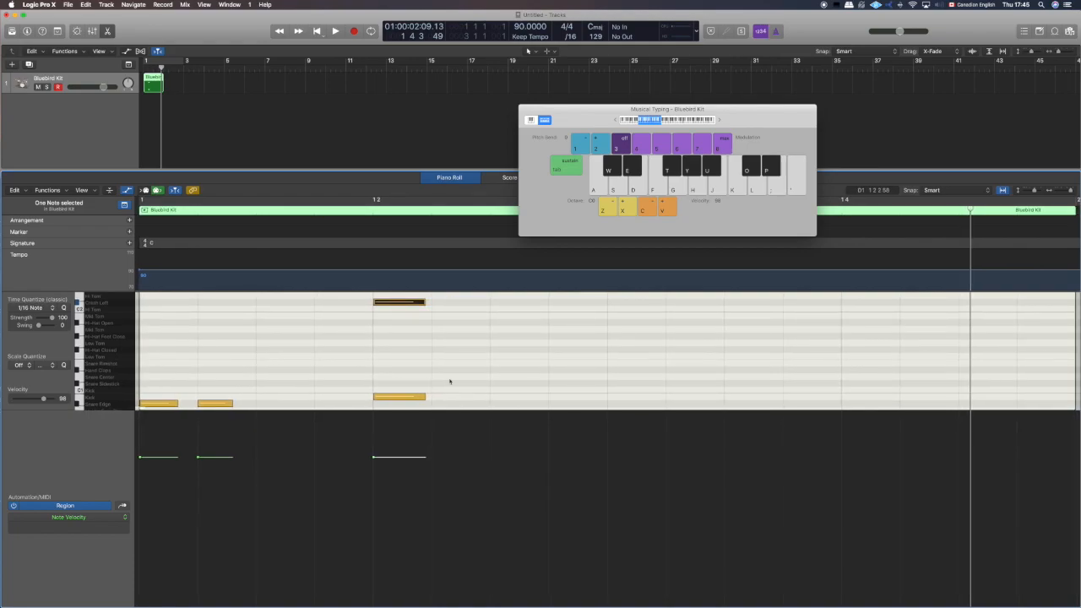
Play the edited drum pattern from the beginning of the project to check it
left_click(254, 357)
key("Return")
key("space")
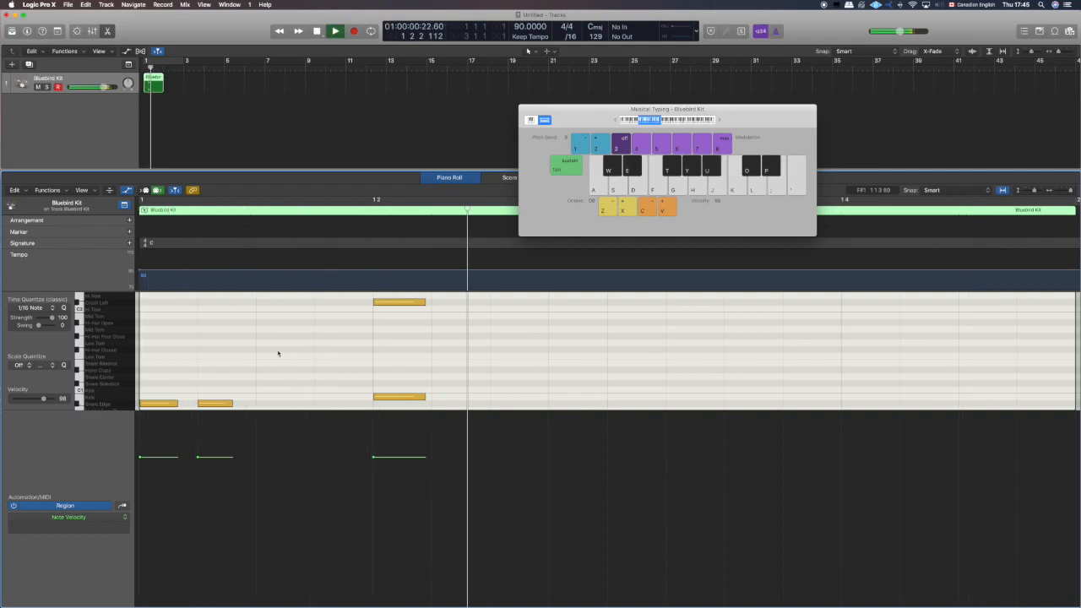
key("space")
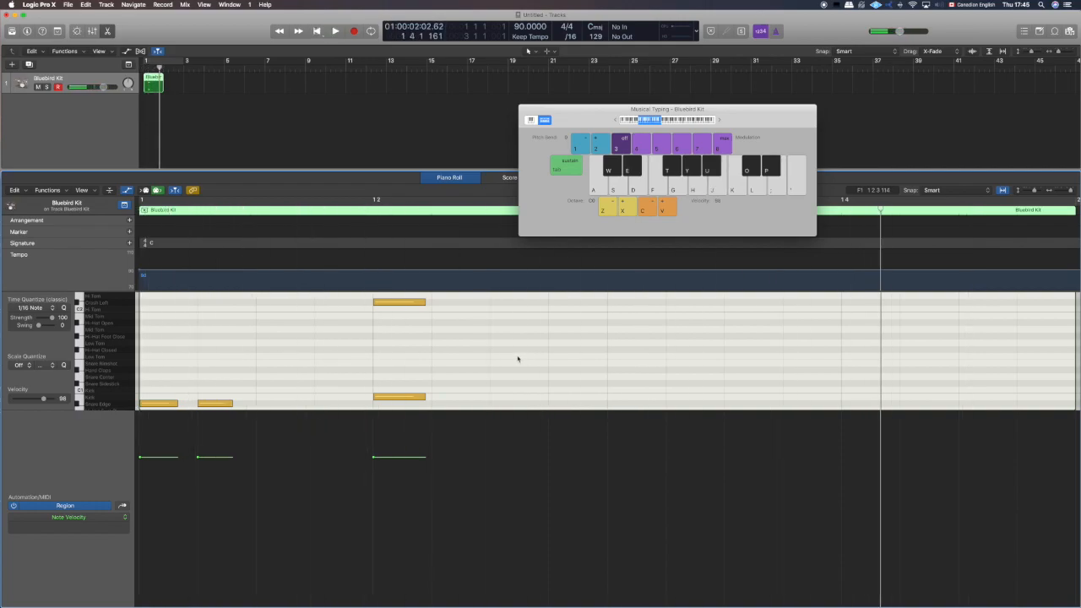
Raise the velocity of the Kick note on beat 2 to its maximum in the Note Velocity lane
scroll(335, 402, "down", 2)
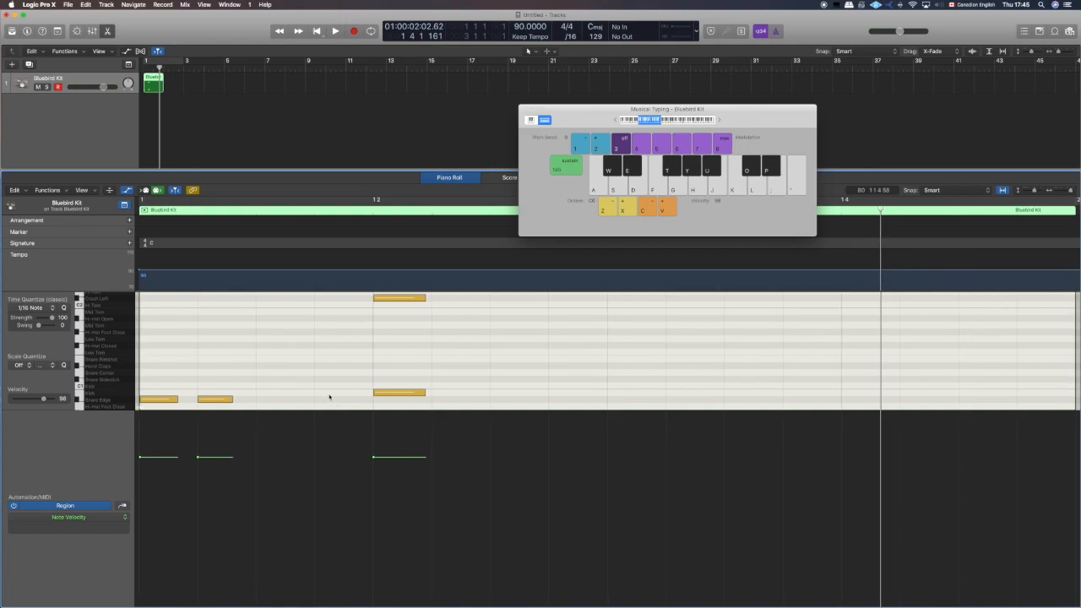
left_click(399, 393)
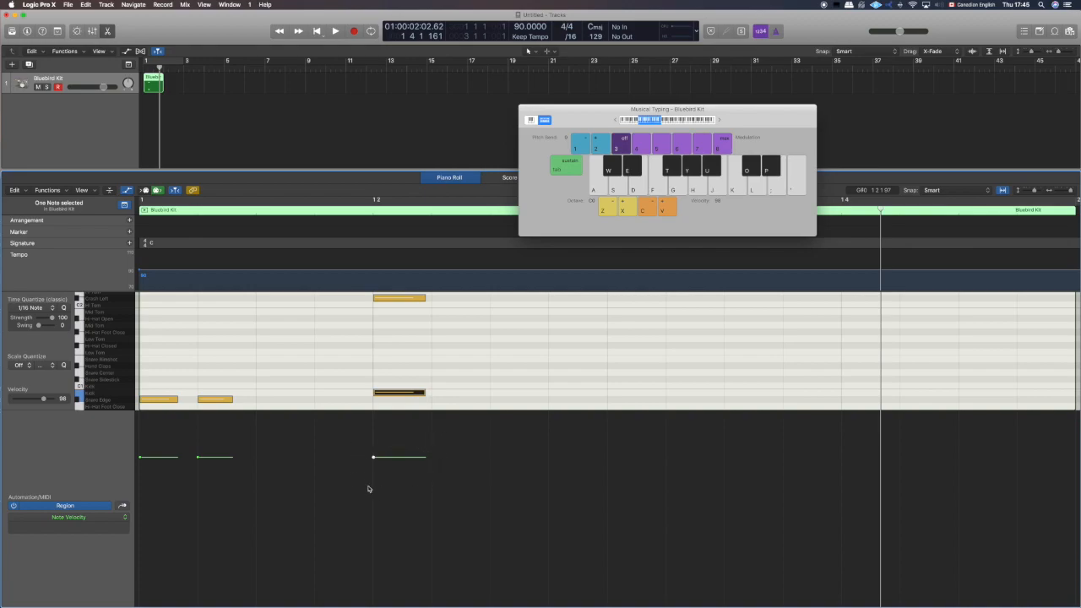
left_click_drag(374, 460, 368, 421)
left_click(396, 395)
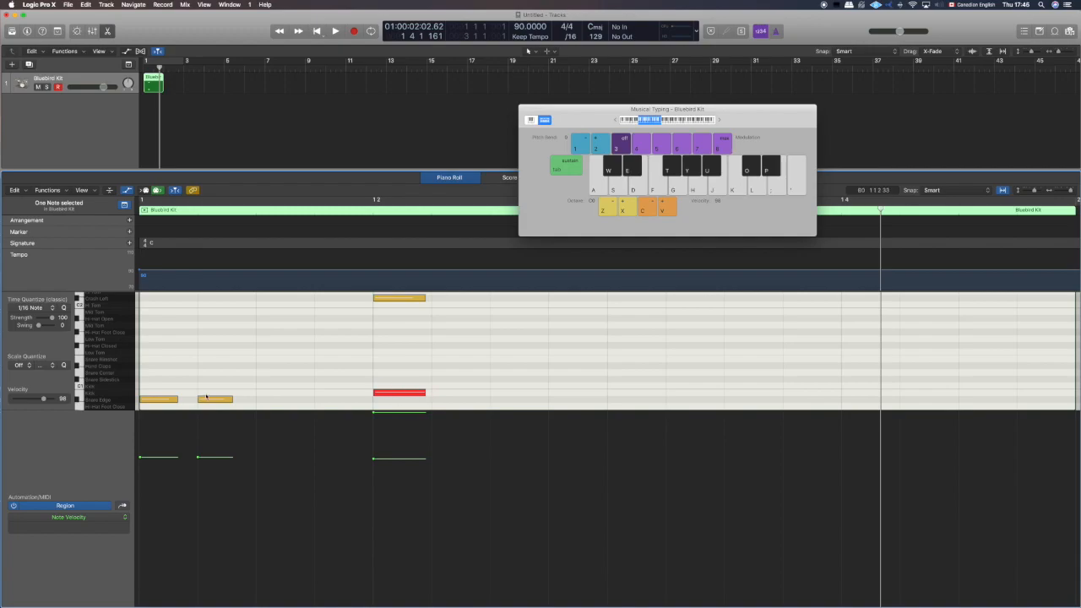
Set the velocity of the second Snare Edge note to 127 and the first Snare Edge note to 80
left_click(198, 457)
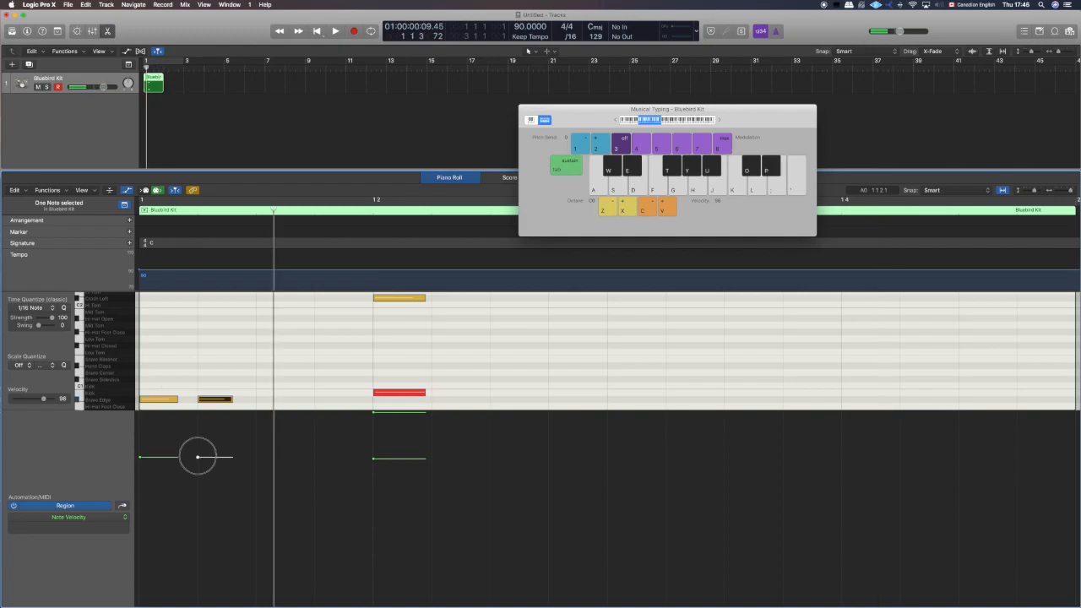
left_click_drag(198, 457, 196, 409)
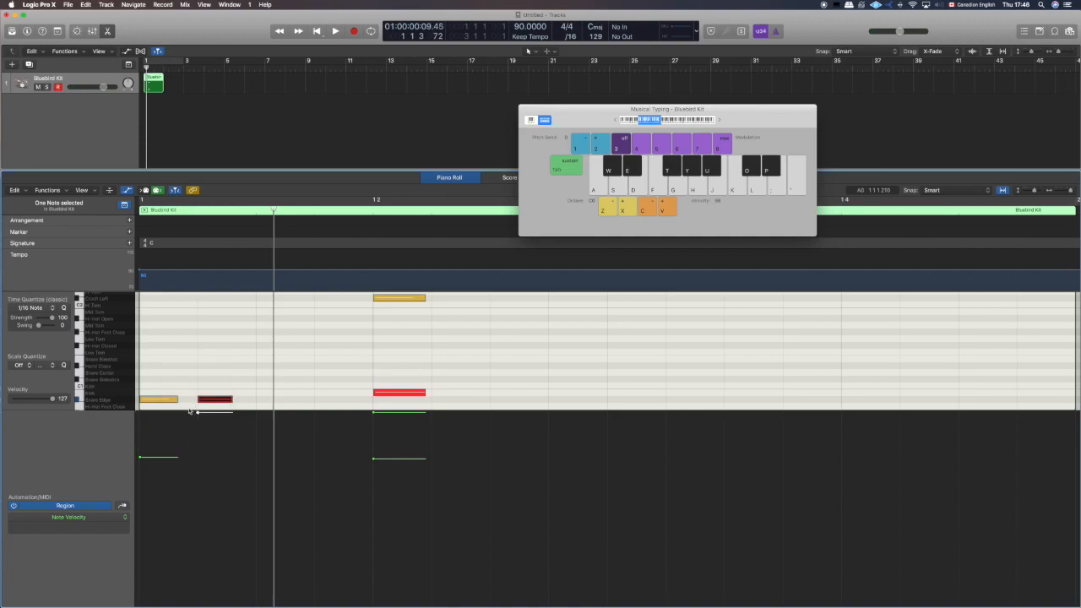
left_click(140, 459)
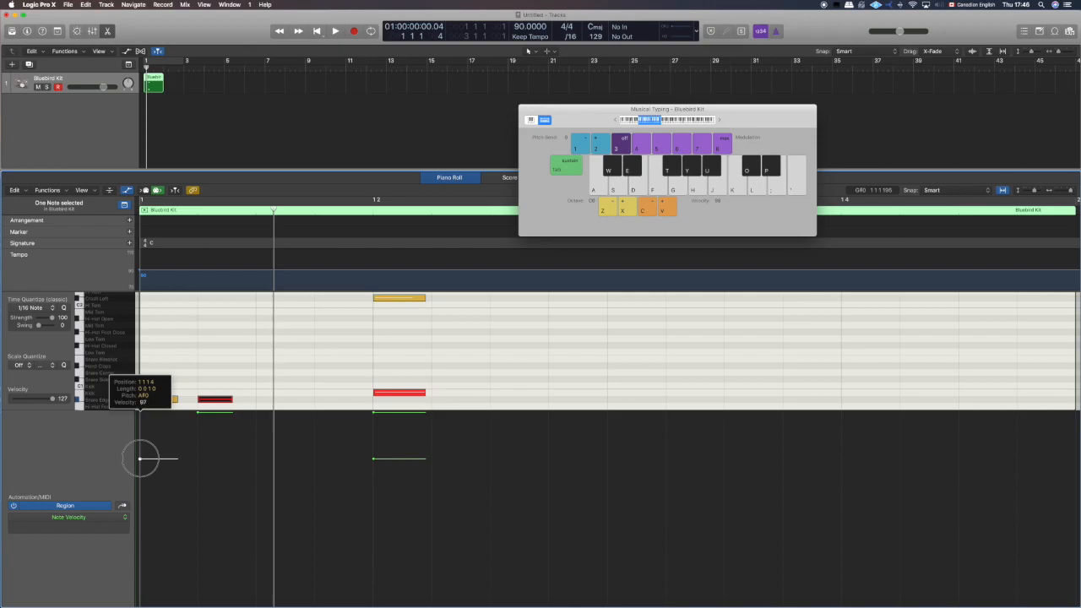
left_click_drag(140, 459, 141, 468)
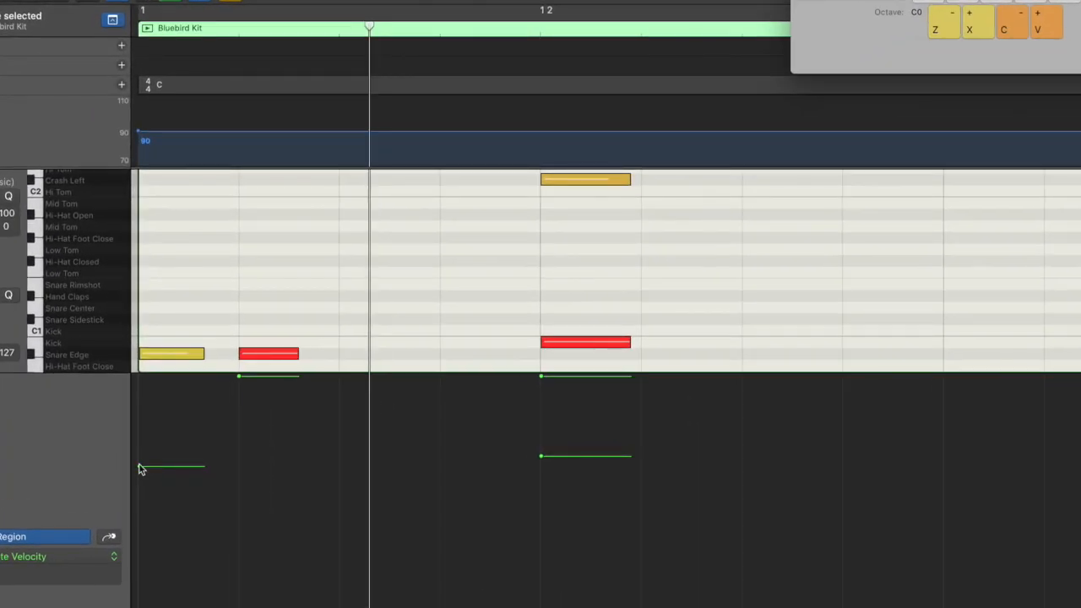
left_click_drag(141, 466, 139, 501)
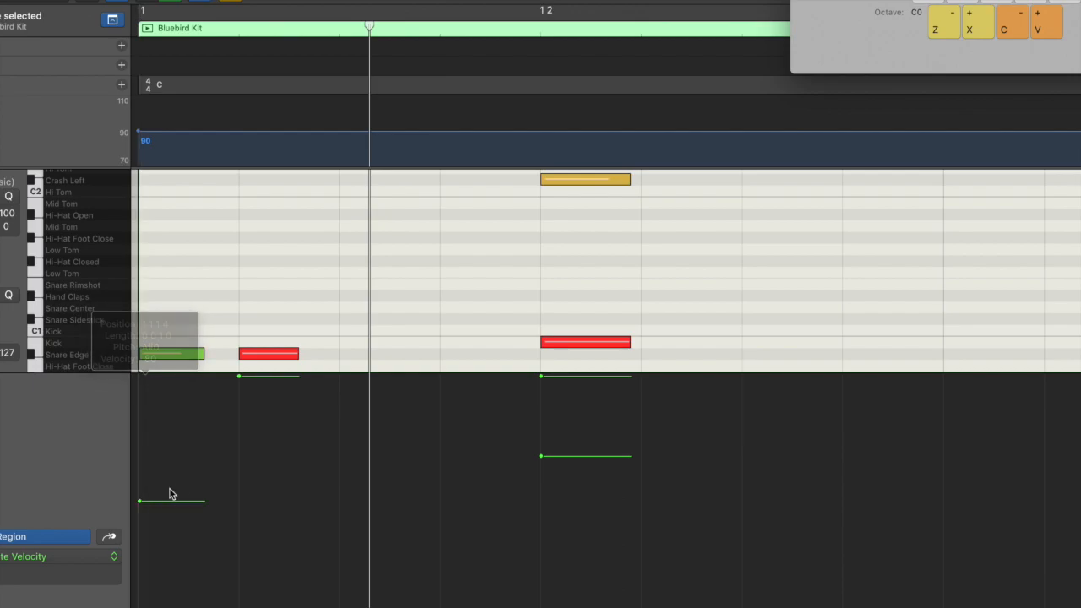
Play the fill from the project start, and turn on Cycle from bar 1 to bar 3 beat 2
key("Return")
key("space")
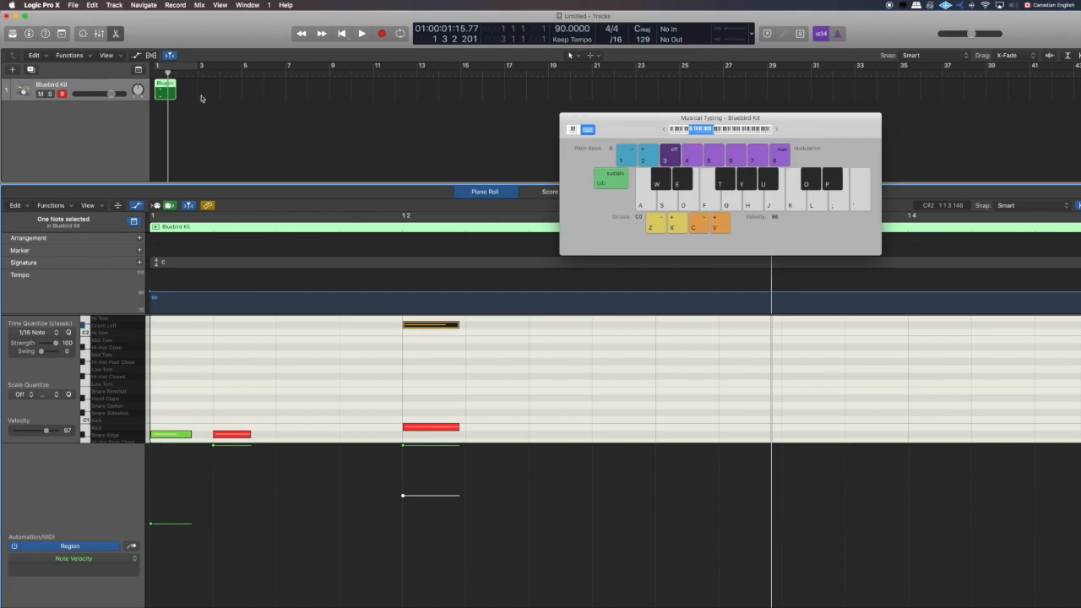
left_click(403, 34)
left_click_drag(200, 66, 175, 66)
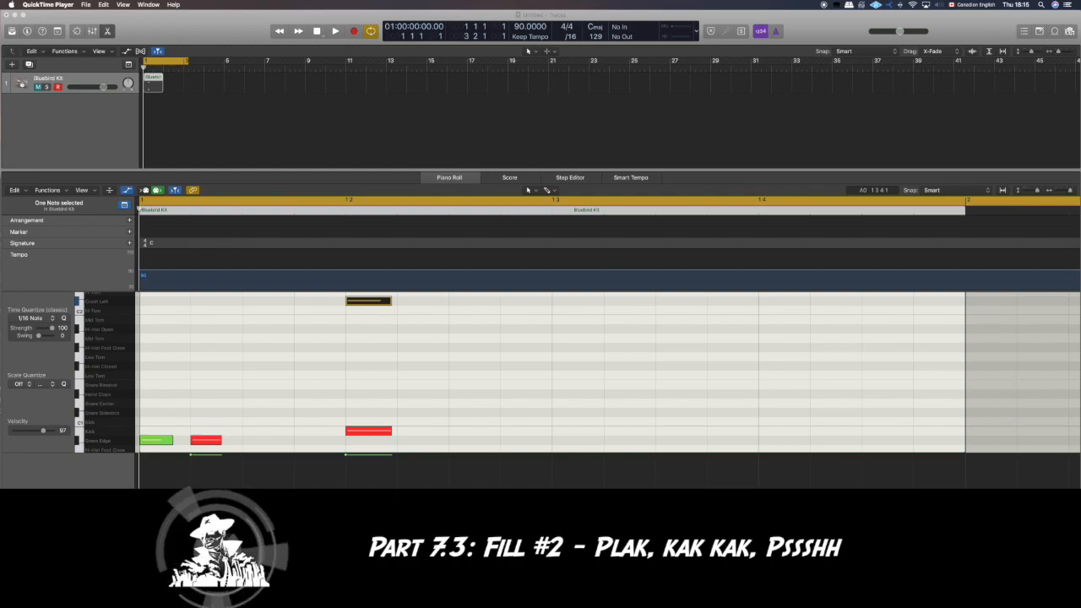
Show the Musical Typing keyboard and duplicate the Bluebird Kit track as a new track
key("super+k")
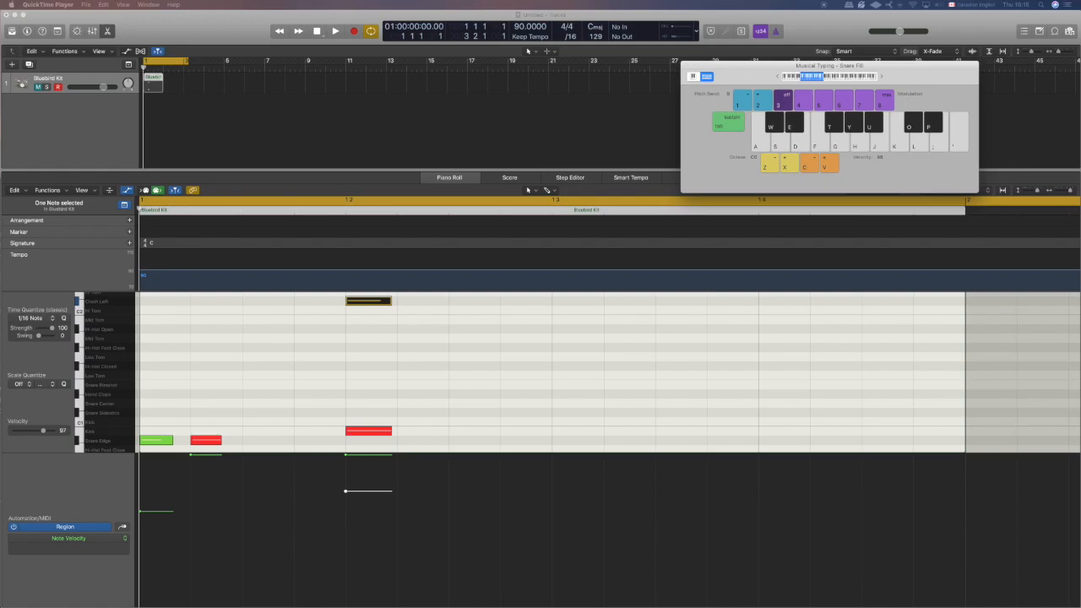
left_click(493, 120)
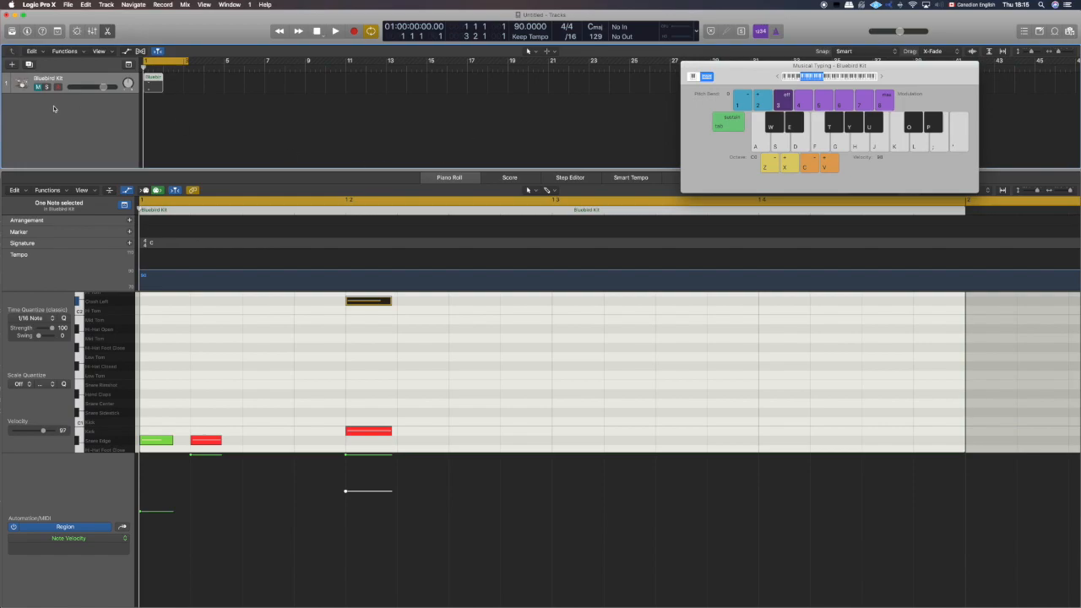
left_click(31, 65)
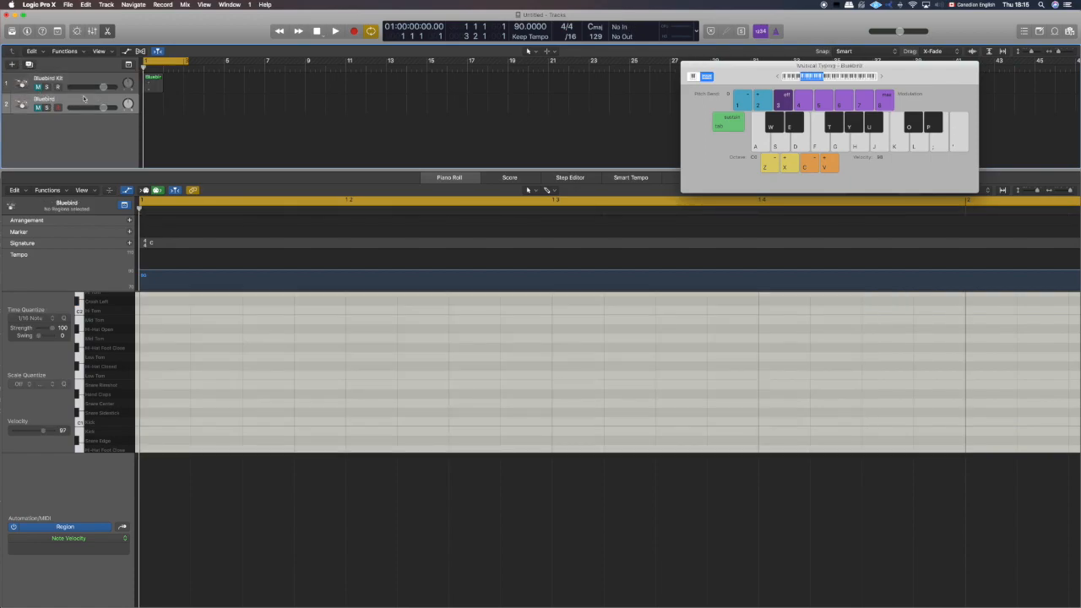
Copy the muted bar 1 drum region from the first track onto the duplicated track at the same position
left_click(154, 85)
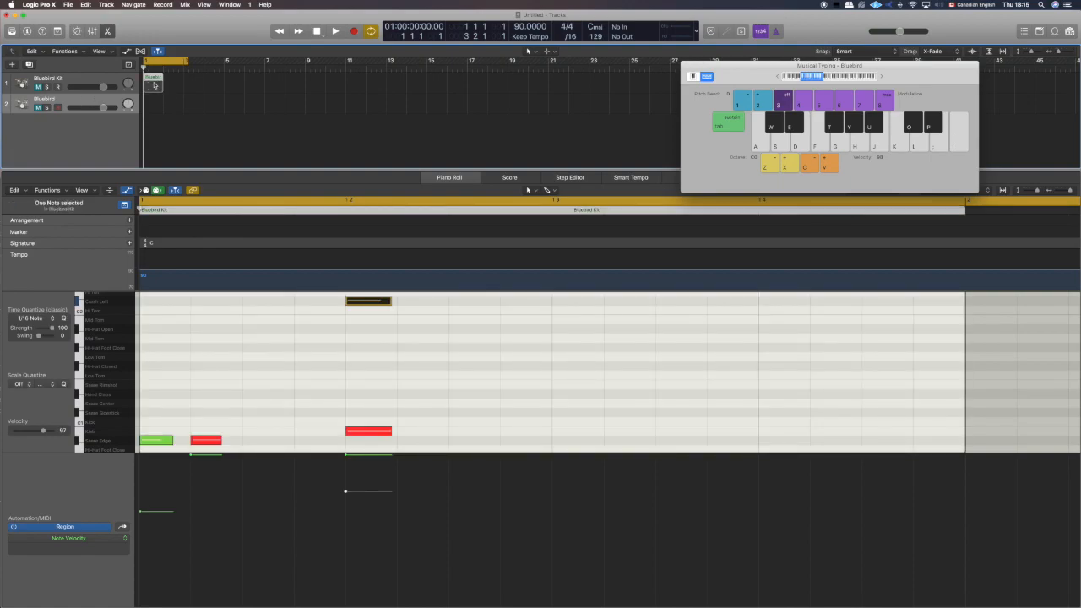
left_click_drag(155, 84, 156, 103)
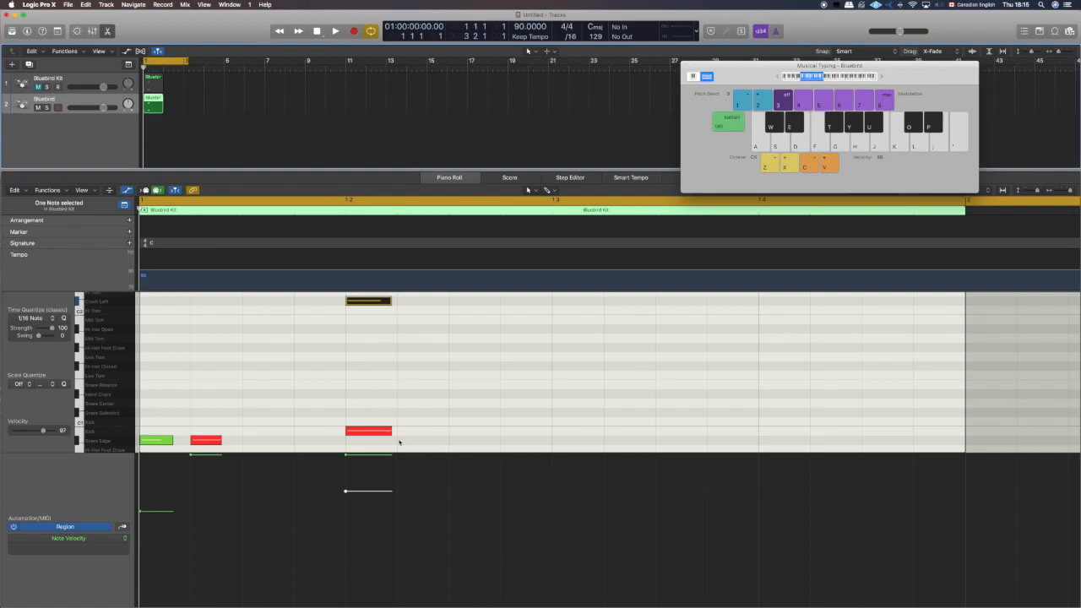
Move the Kick and Crash Left notes together from beat 2 to beat 3
left_click_drag(398, 440, 353, 302)
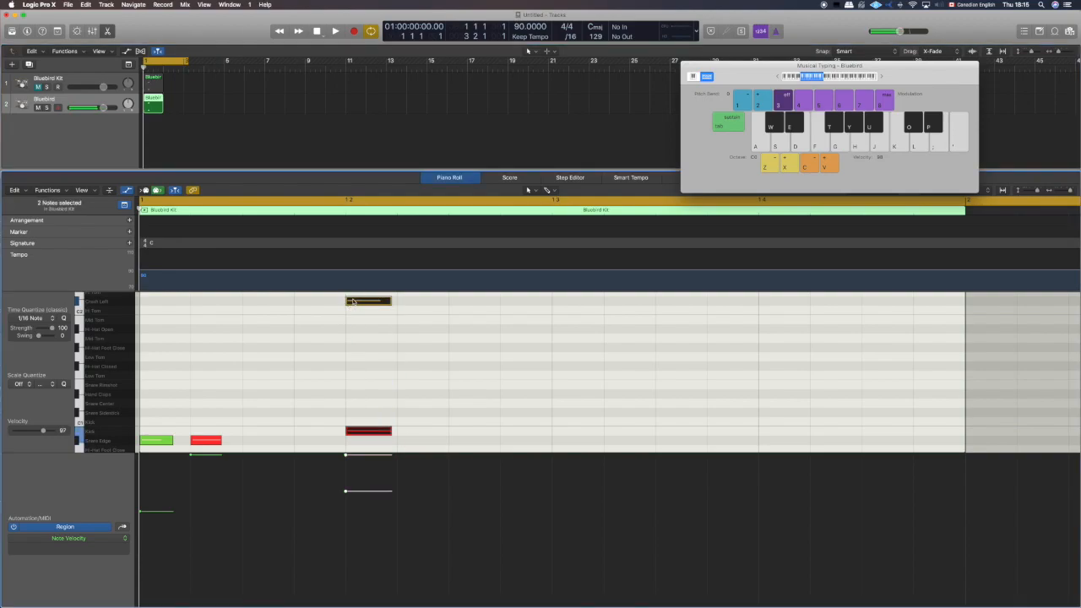
left_click_drag(363, 434, 569, 424)
Move the two Snare Edge notes to the last sixteenth of beat 1 and to beat 2, and play the result
left_click(312, 425)
left_click_drag(250, 451, 131, 431)
left_click_drag(203, 442, 359, 447)
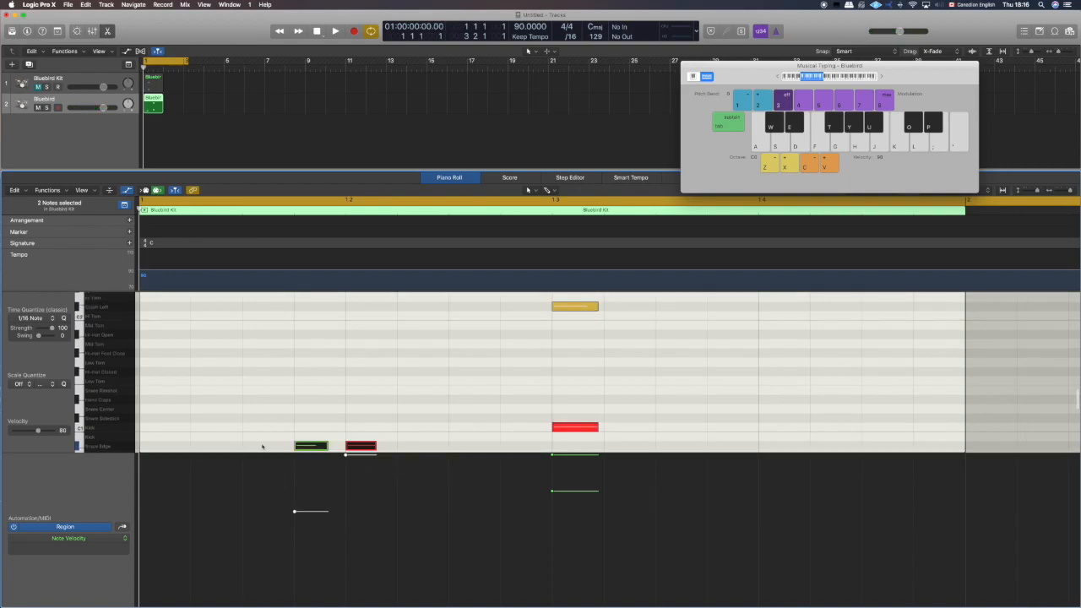
key("space")
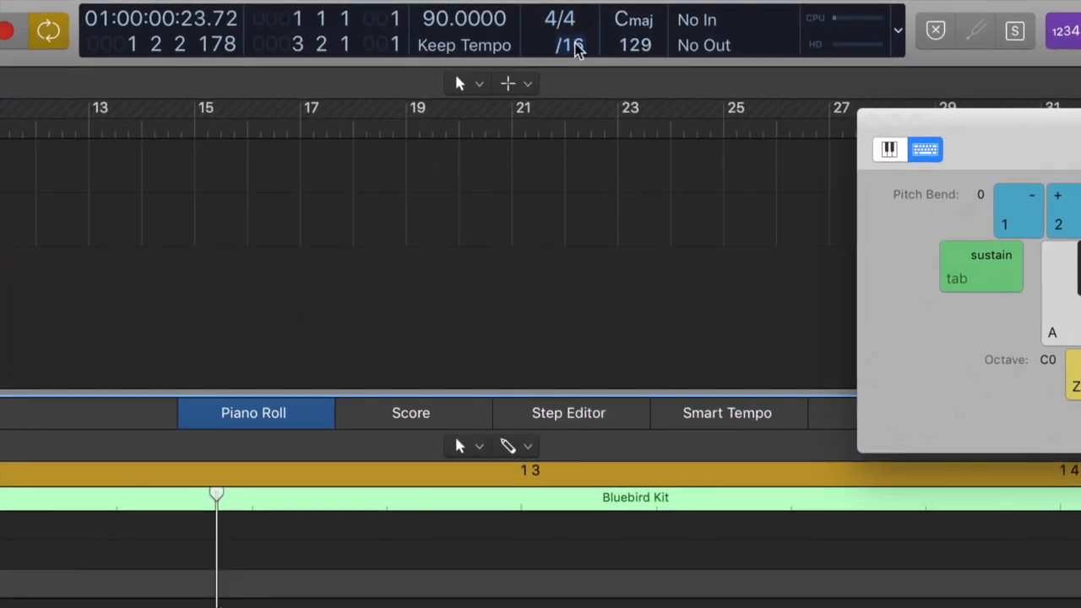
Set the grid division to /64 and move the quieter Snare Edge note to one 64th before beat 2, playing the fill to check it
left_click(575, 46)
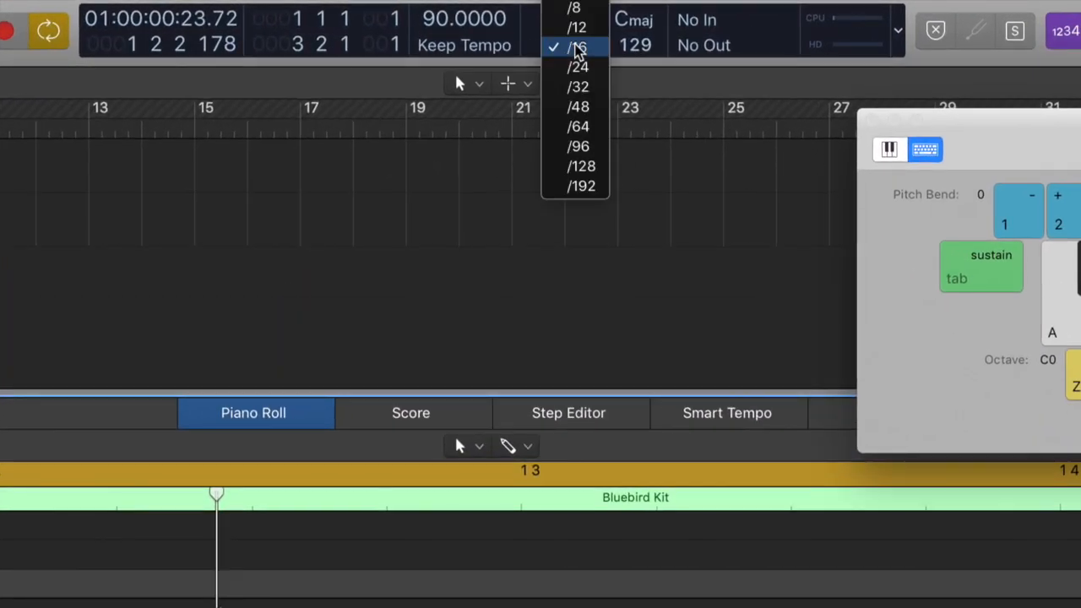
left_click(588, 127)
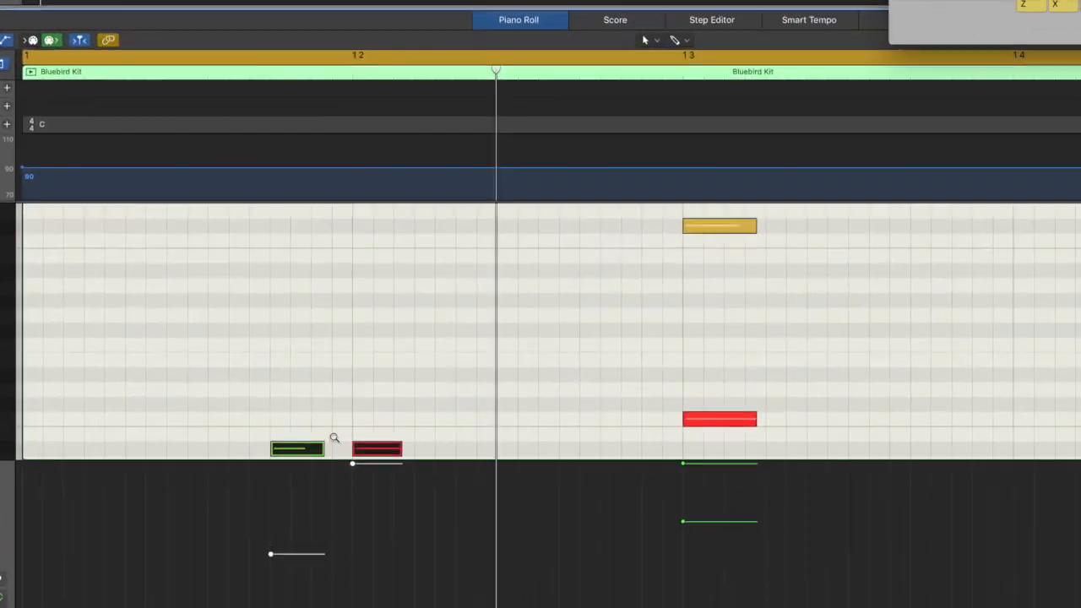
left_click_drag(293, 448, 335, 467)
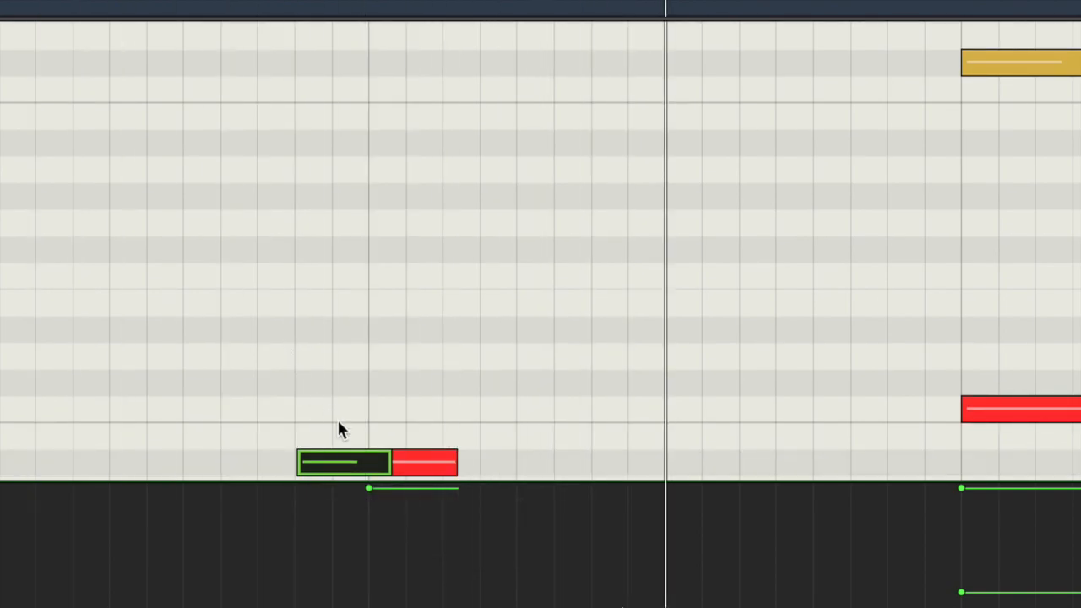
left_click_drag(330, 462, 362, 456)
key("space")
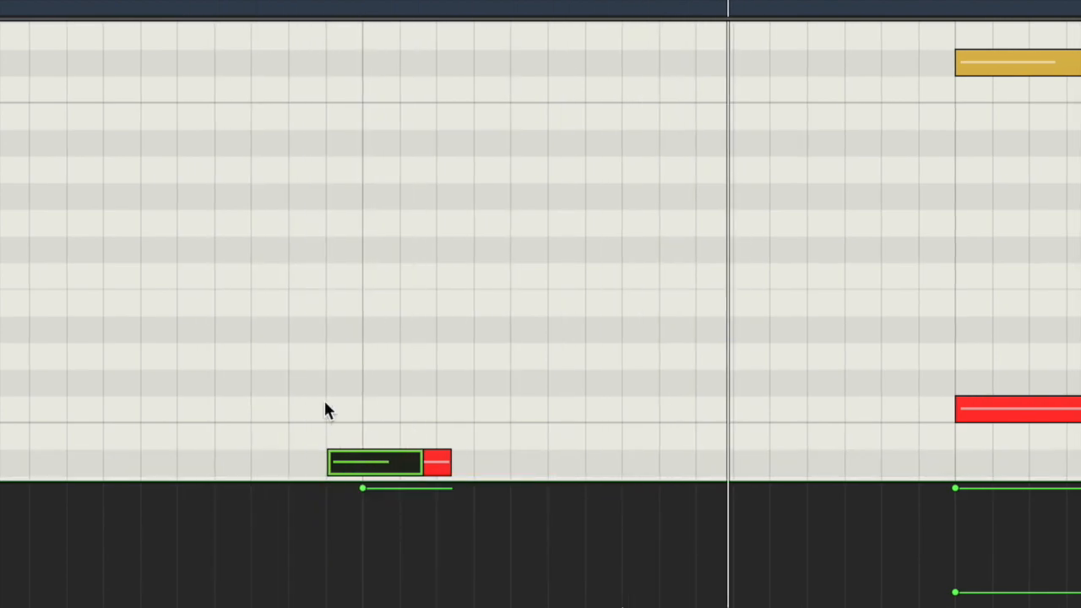
Set the grid division back to /16
scroll(452, 374, "down", 1)
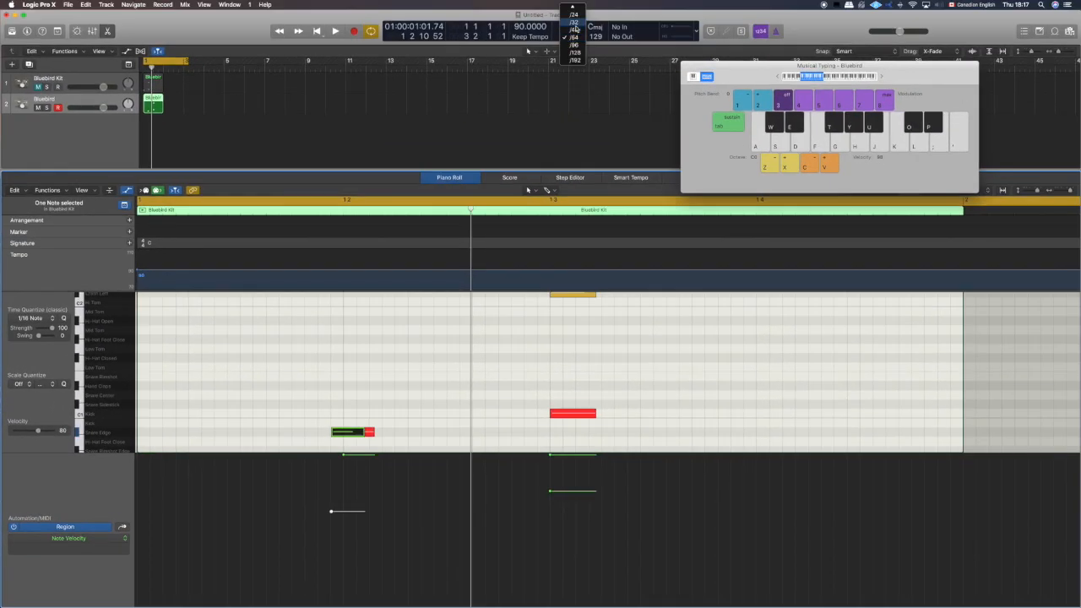
left_click(577, 36)
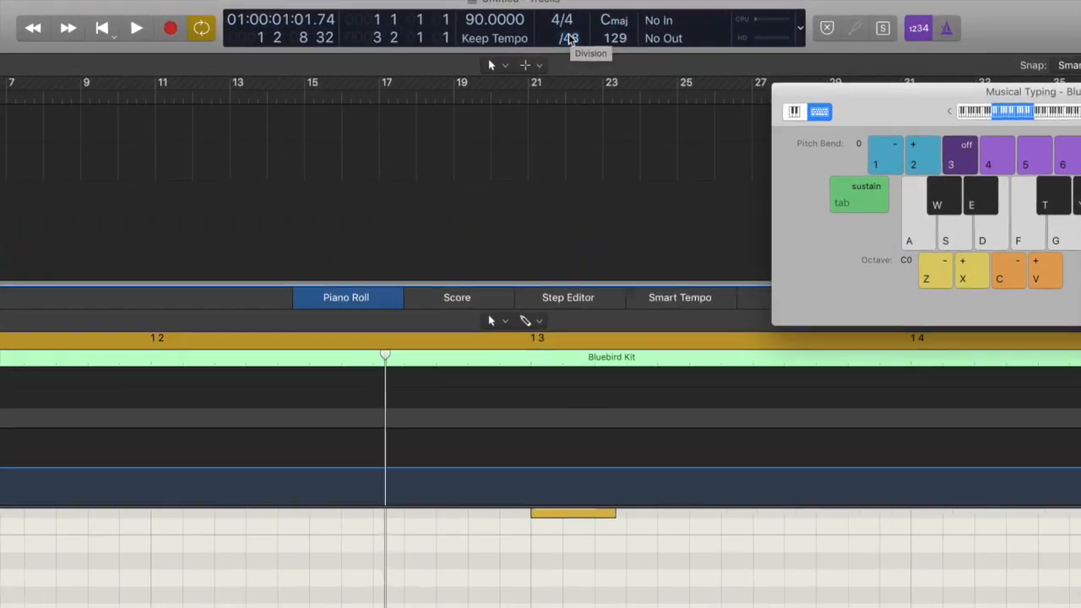
left_click(573, 37)
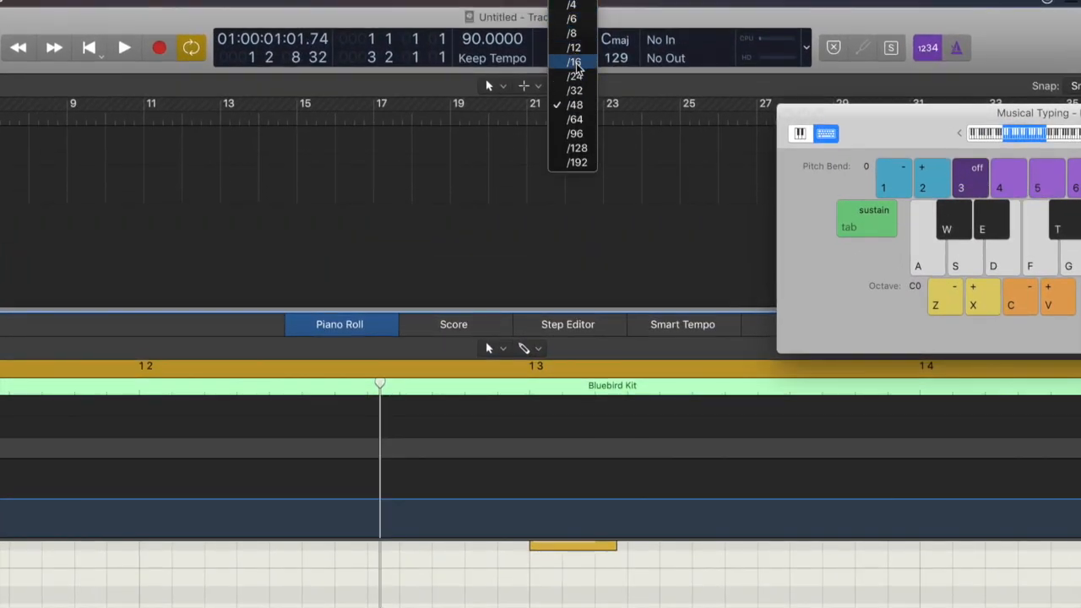
left_click(576, 64)
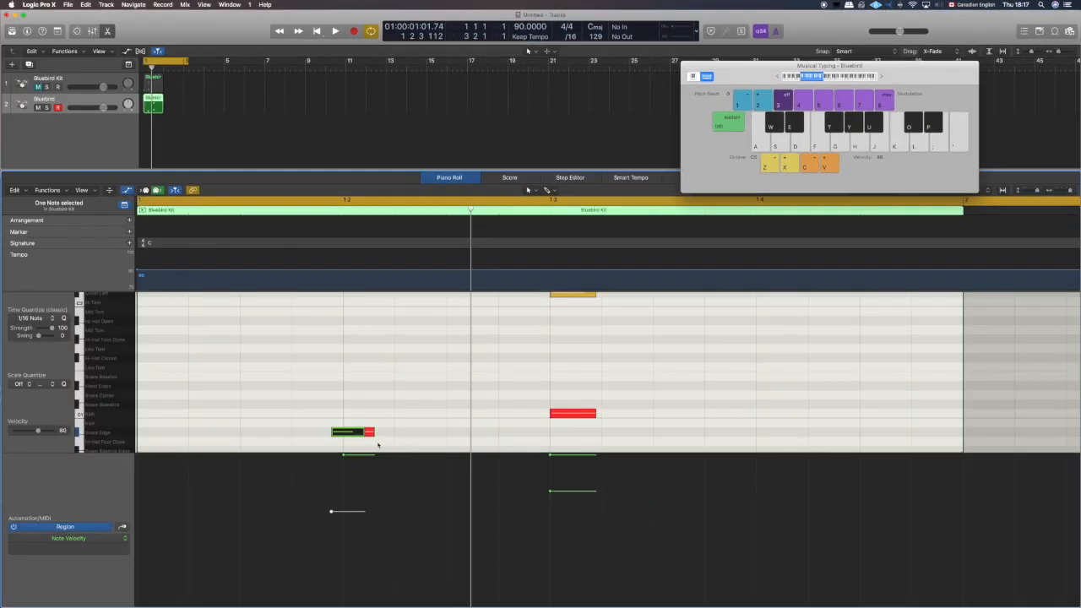
Copy the Snare Edge note on beat 2 to the third and fourth sixteenths of that beat, and play the fill
left_click(367, 433)
left_click_drag(367, 433, 510, 433)
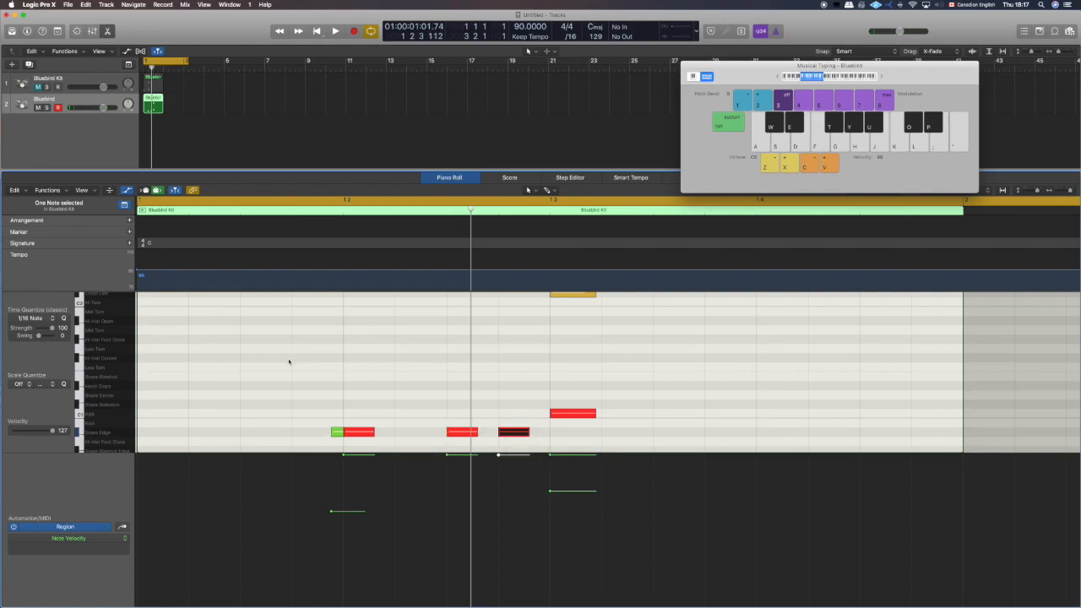
key("space")
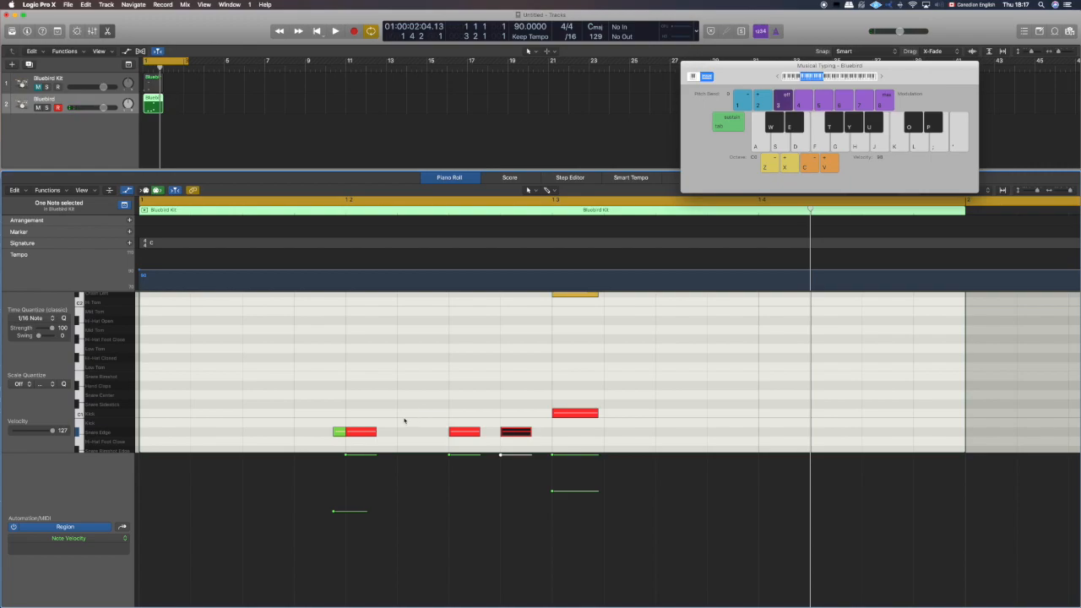
Lower the velocity of the Snare Edge grace note just before beat 2 to 40 and play the fill
scroll(414, 416, "up", 2)
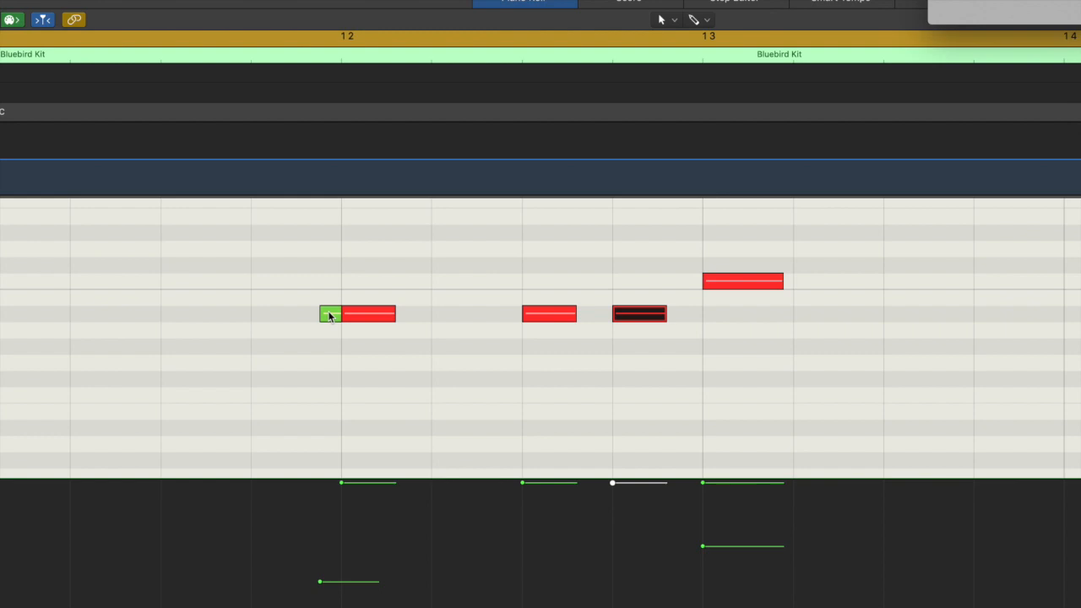
left_click(339, 441)
left_click(330, 314)
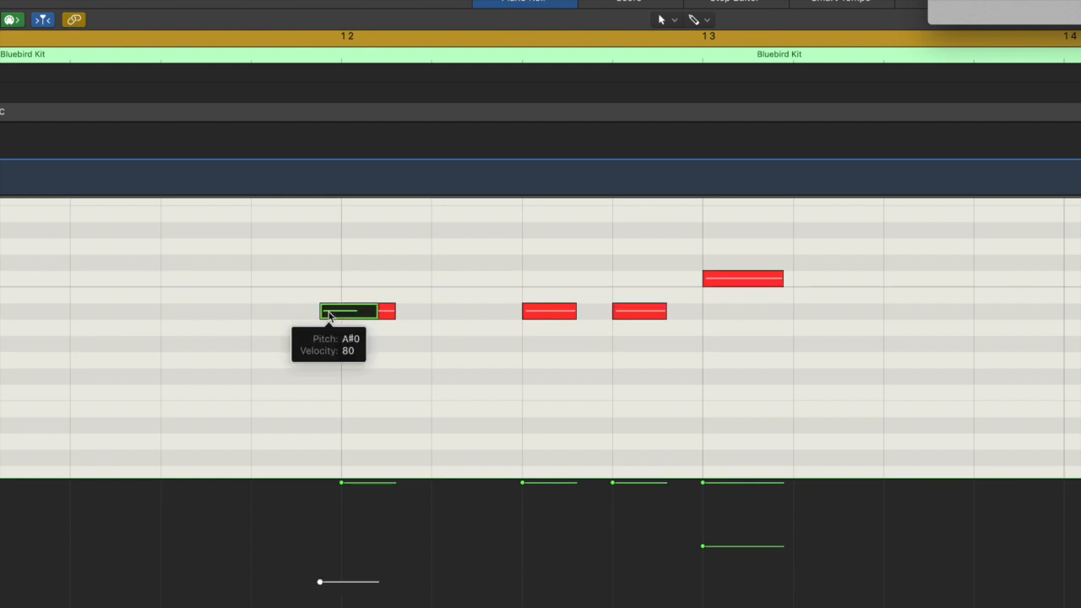
left_click(384, 313)
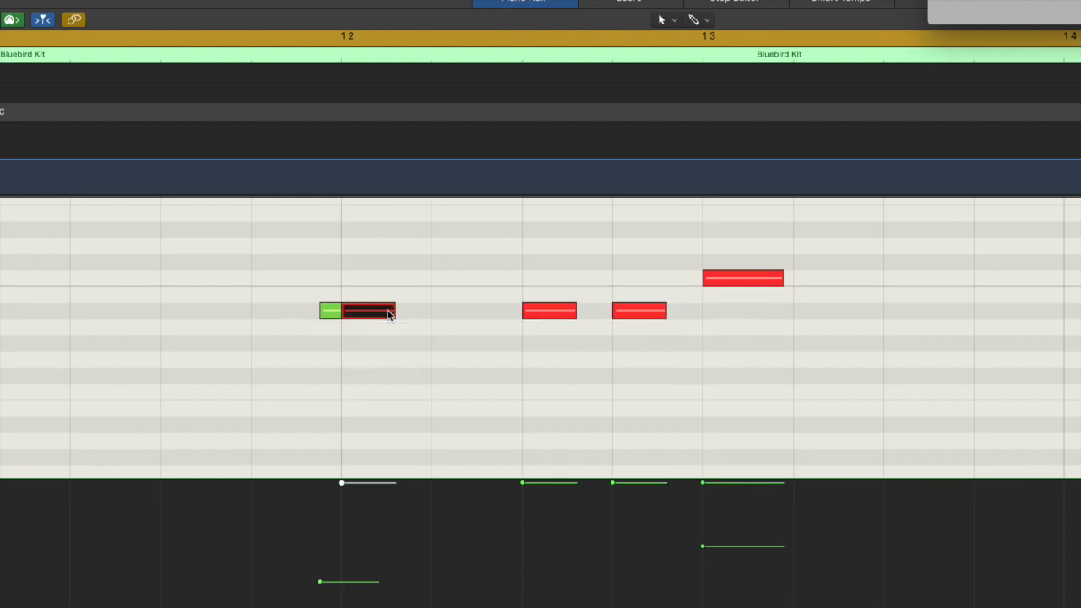
left_click(327, 590)
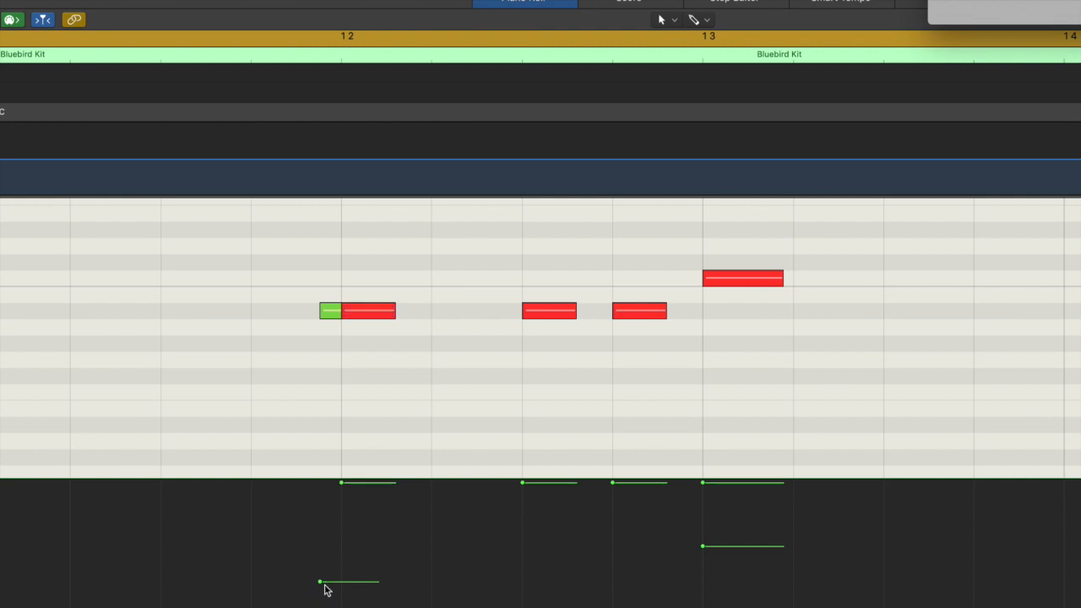
left_click_drag(321, 583, 319, 600)
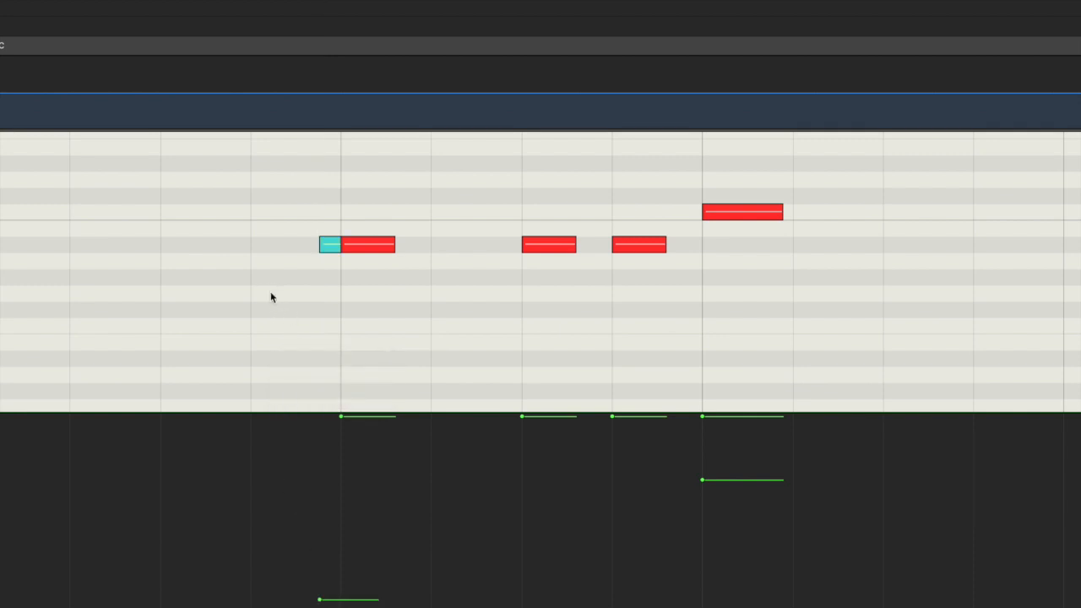
key("space")
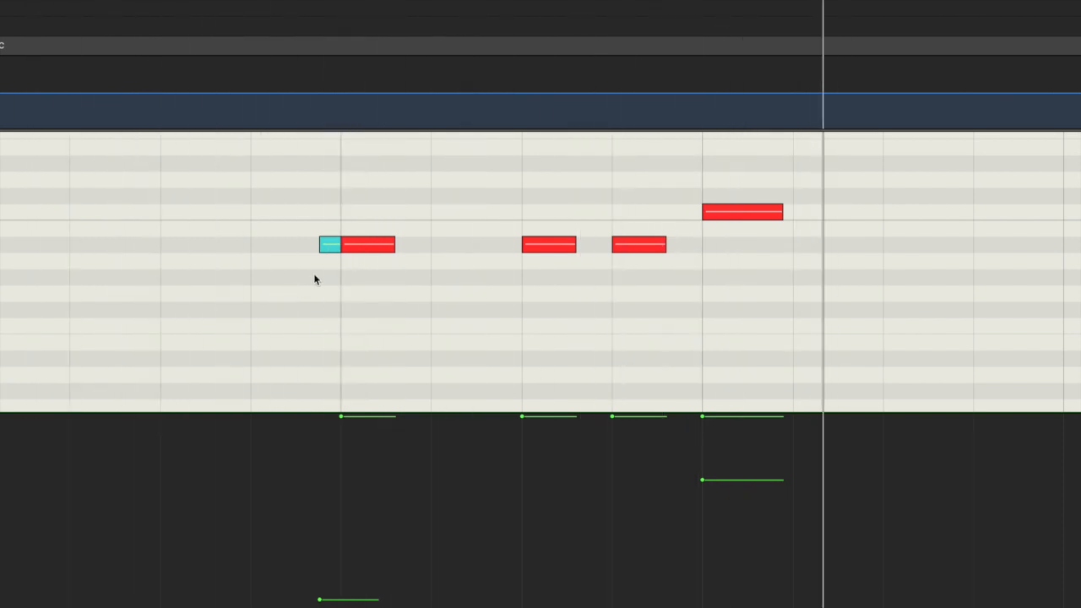
left_click(321, 245)
mouse_move(337, 242)
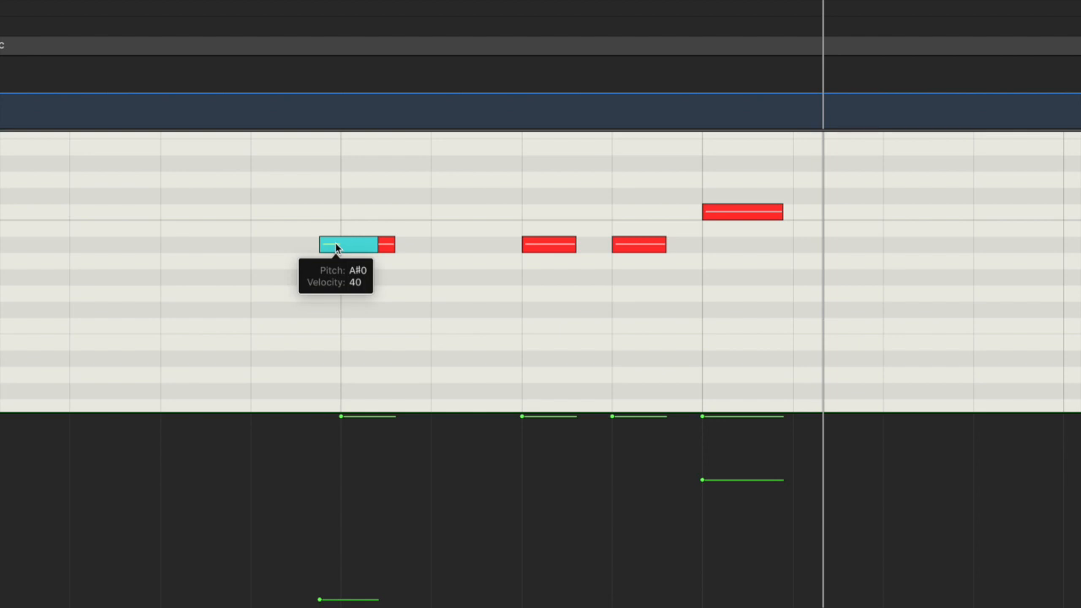
Set the velocities of the grace note to about 80 and the last Snare Edge note before beat 3 somewhat lower, and play the fill
left_click_drag(319, 599, 319, 515)
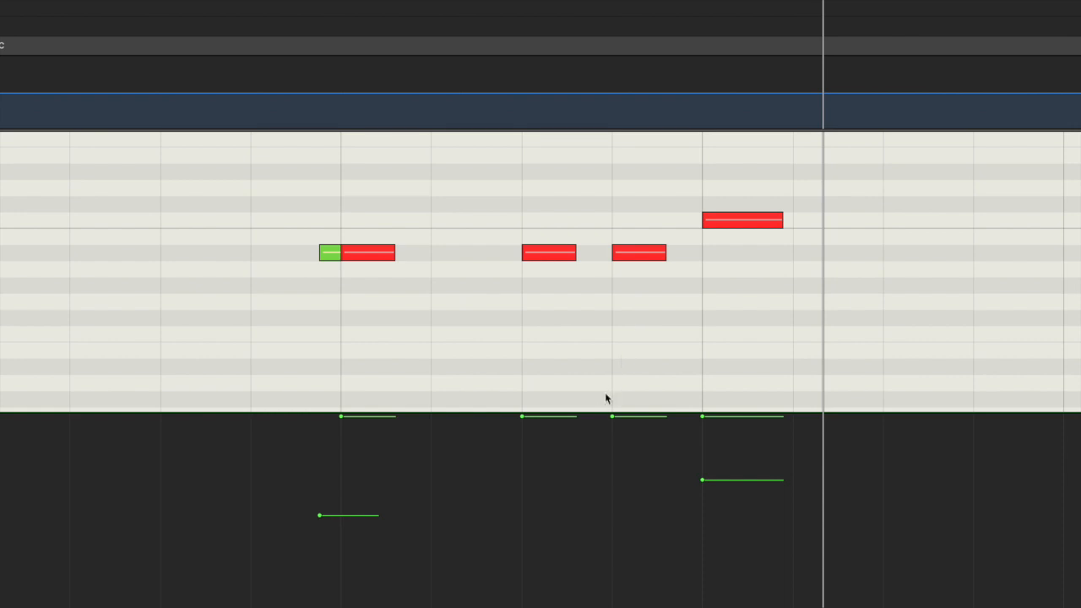
left_click_drag(612, 417, 613, 537)
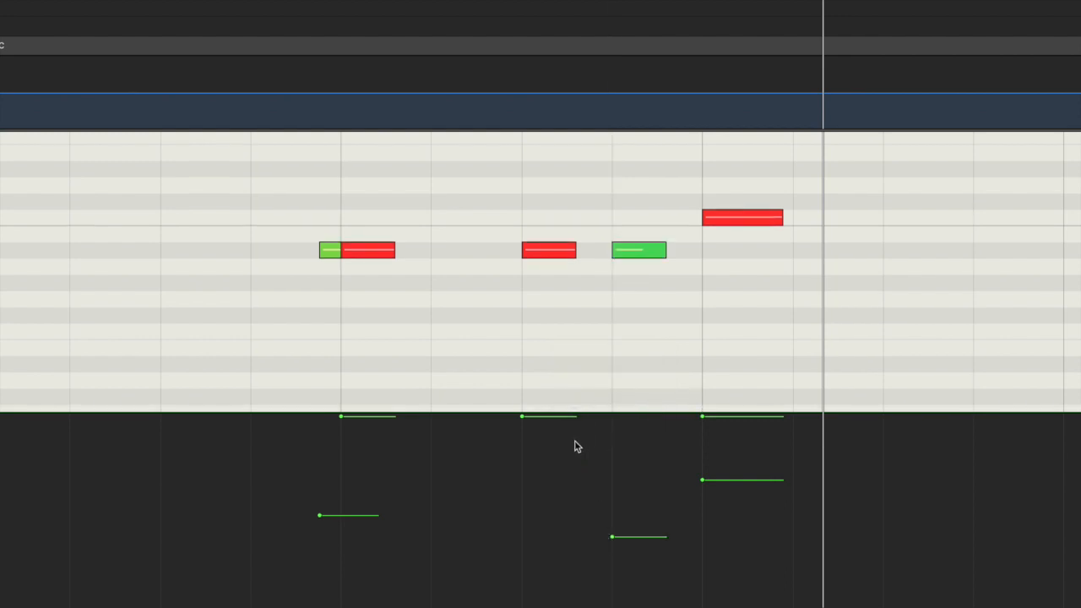
key("space")
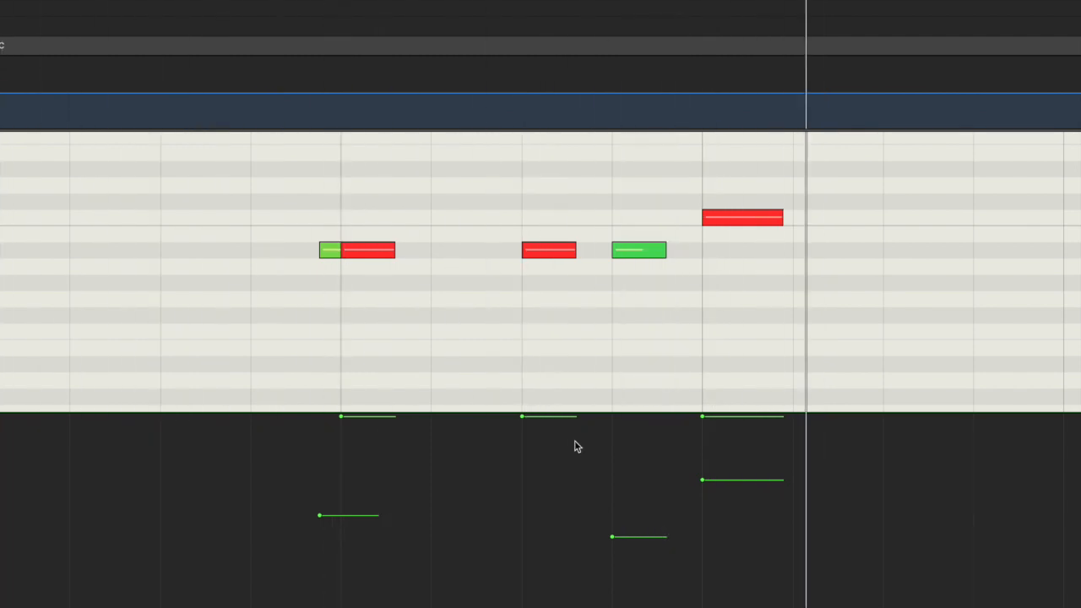
Raise the velocity of the last Snare Edge note before beat 3 in stages to the maximum, playing the fill between changes
left_click_drag(630, 537, 630, 494)
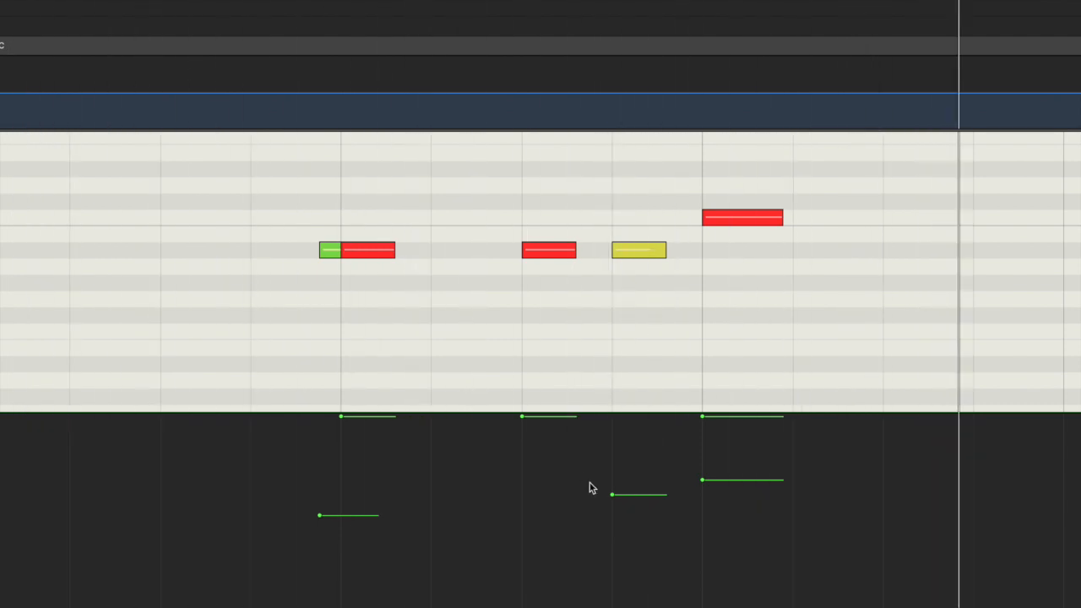
left_click_drag(613, 496, 613, 453)
key("space")
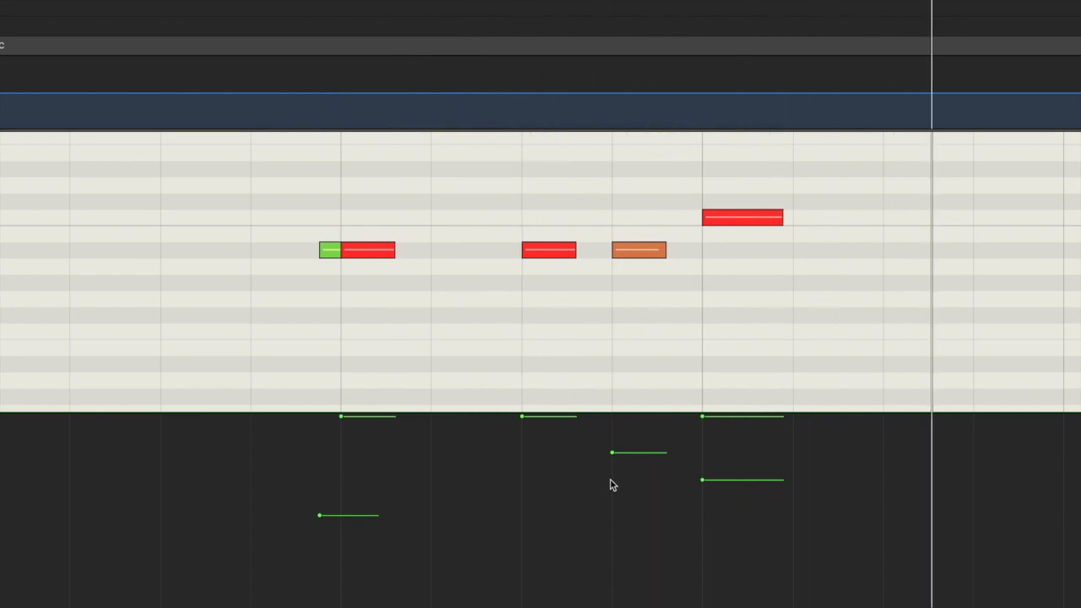
left_click_drag(613, 453, 612, 415)
key("space")
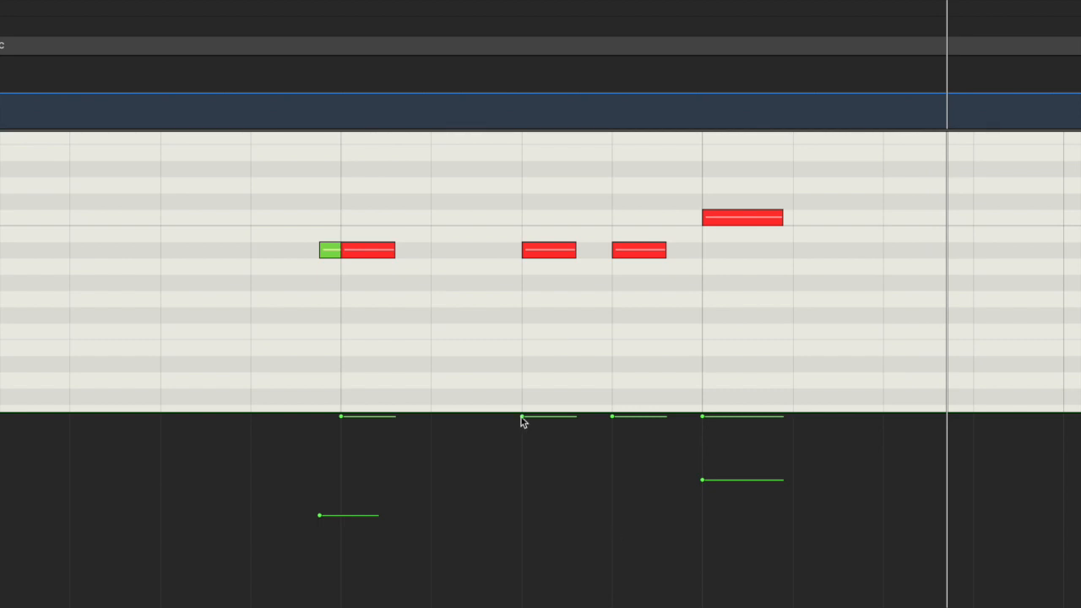
Lower the velocity of the Snare Edge note on the third sixteenth of beat 2 to slightly below maximum, and play the fill
left_click_drag(521, 416, 522, 473)
key("space")
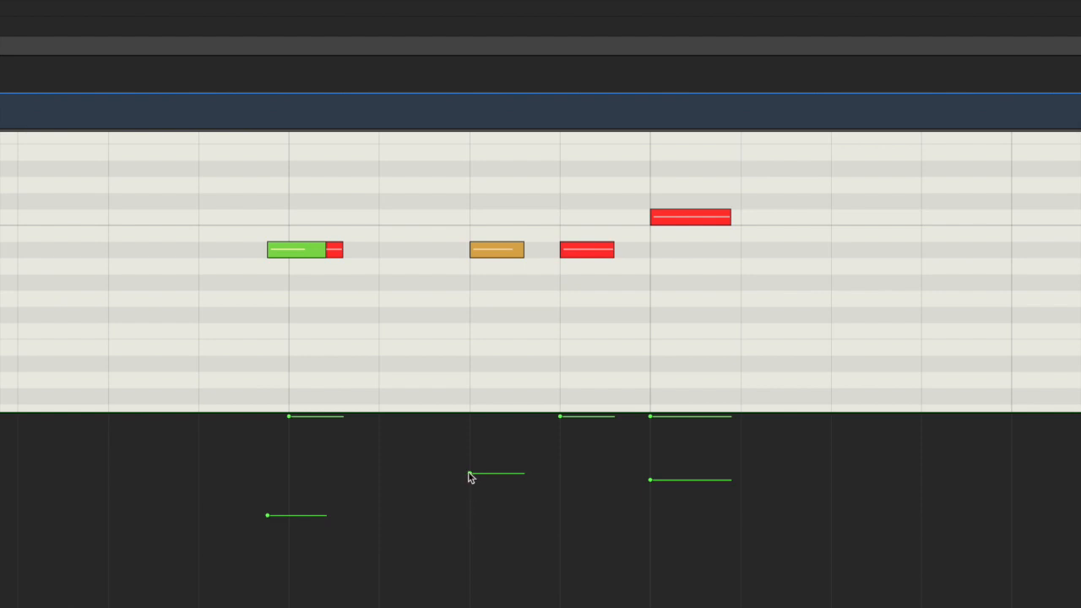
left_click_drag(470, 473, 470, 445)
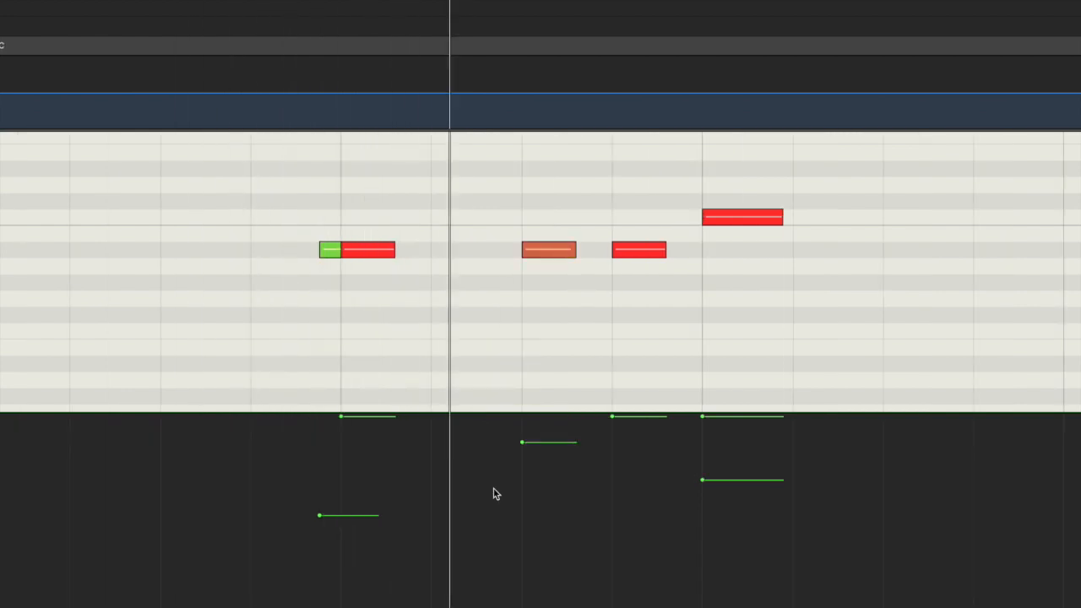
key("space")
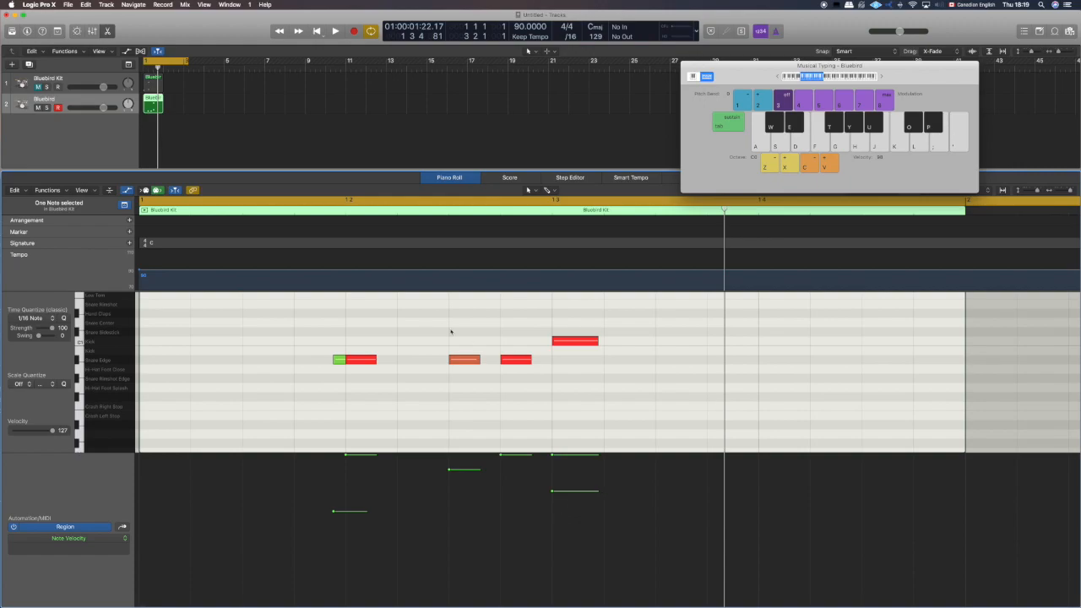
Shift the fill to start around beat 4, place a hi-hat, kick and snare groove before it, and play the region
left_click_drag(156, 103, 147, 107)
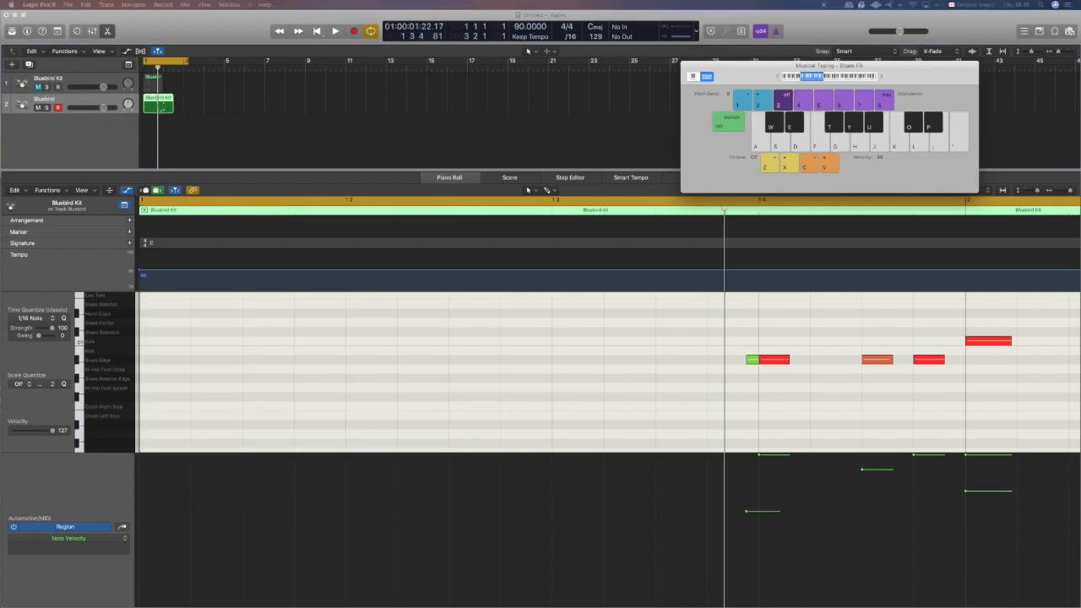
left_click(330, 366)
key("Return")
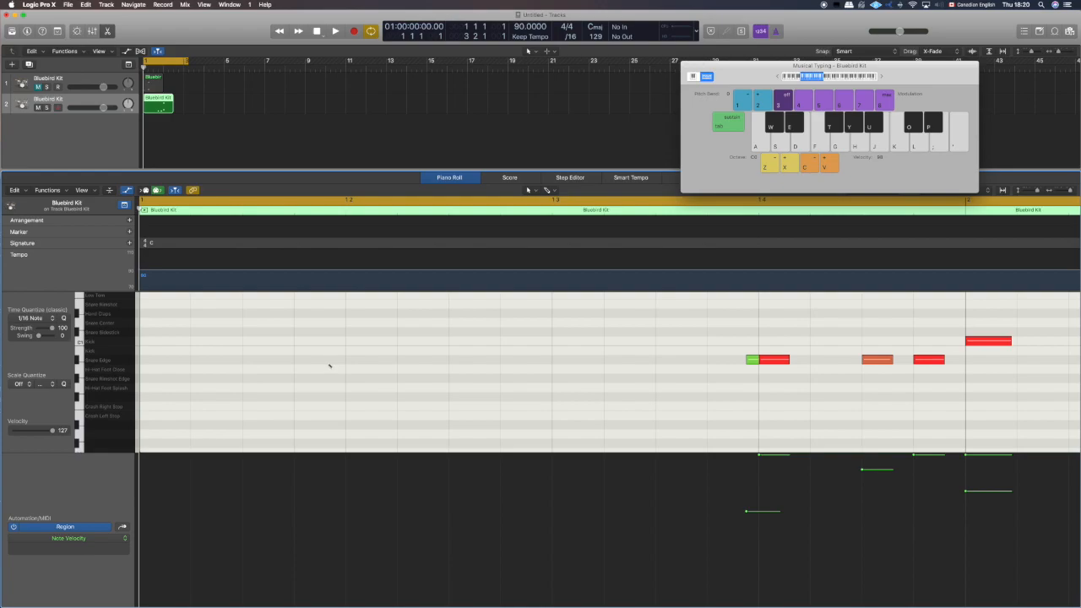
key("r")
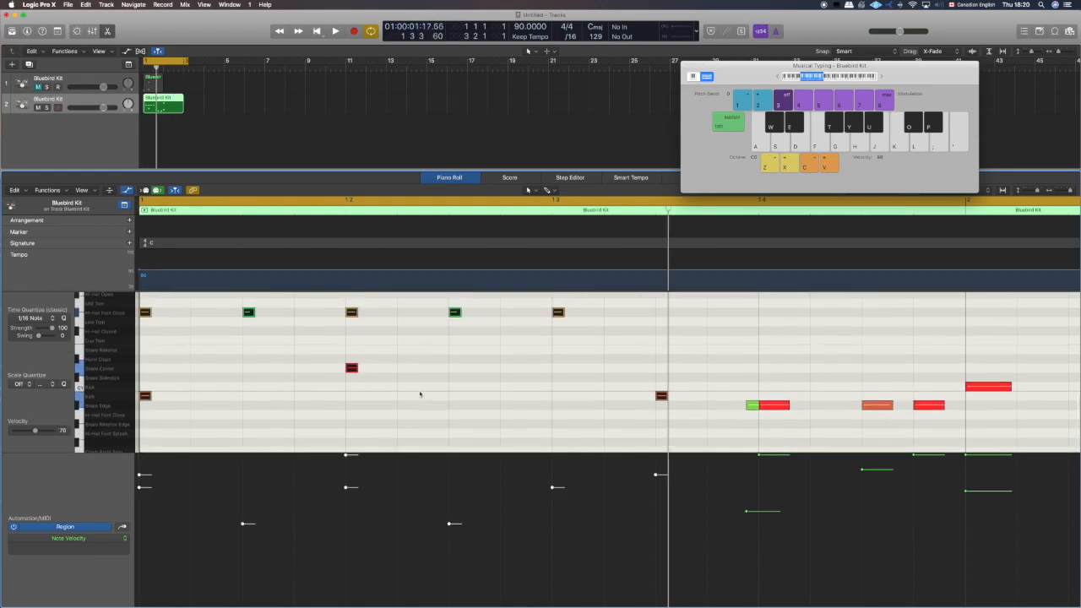
key("space")
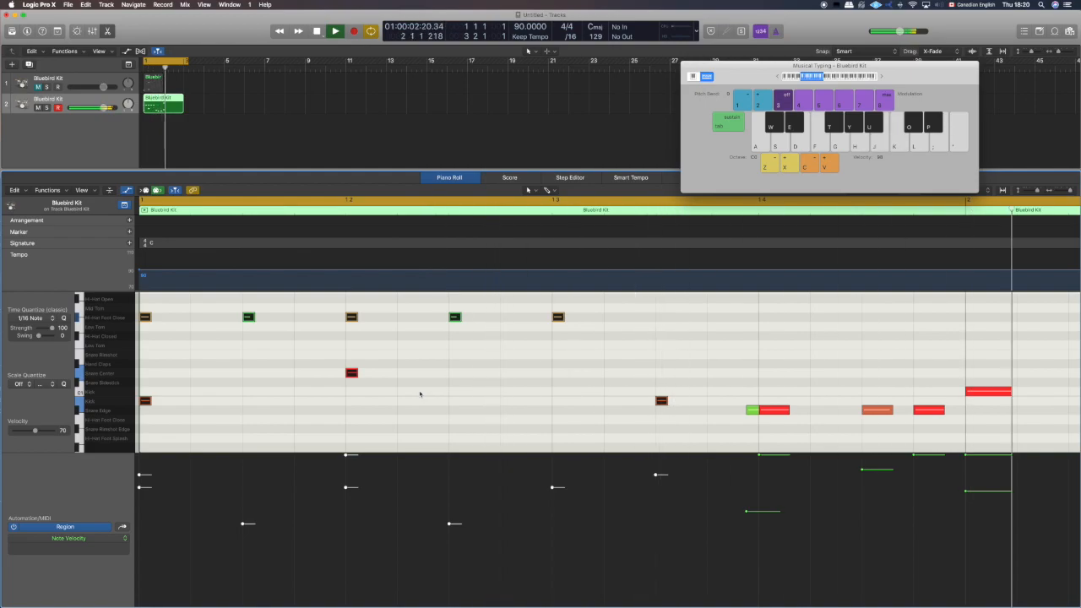
key("space")
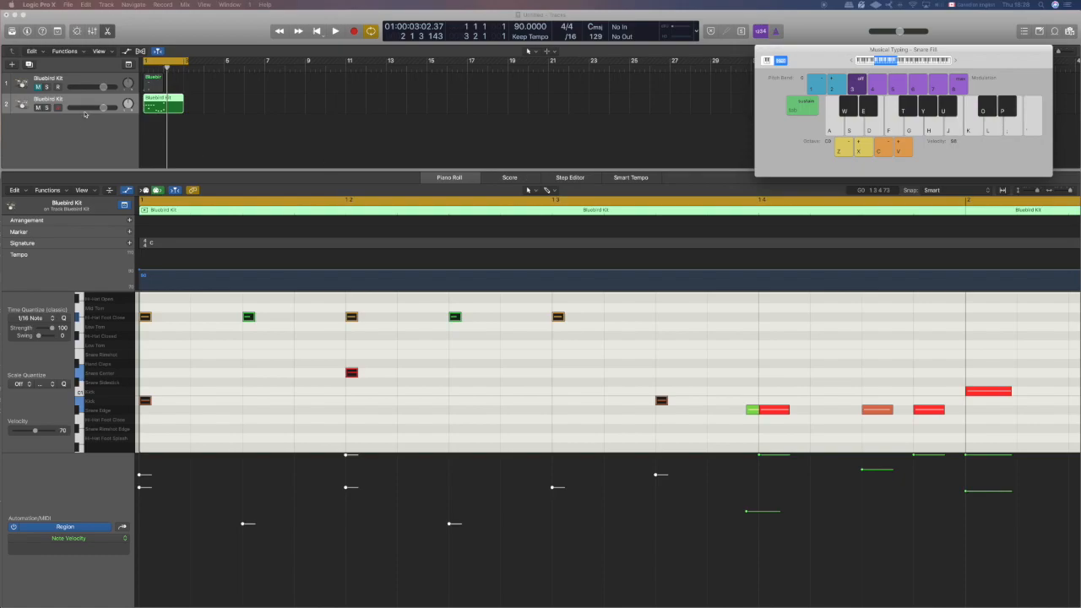
Add a third Bluebird track and copy the groove-and-fill region from the second track onto it
left_click(29, 64)
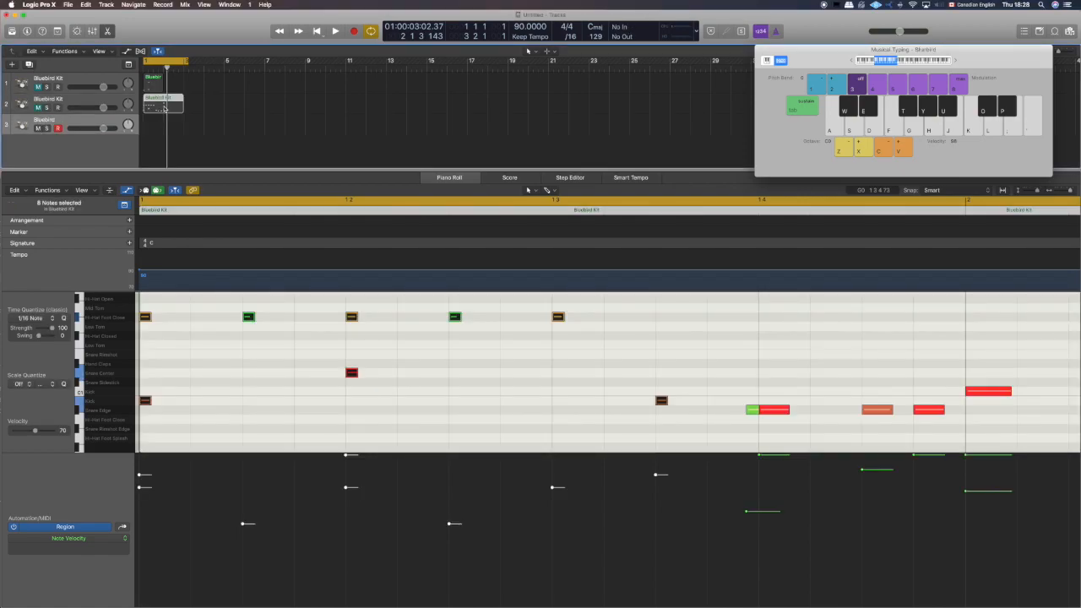
left_click_drag(166, 108, 164, 125)
left_click_drag(687, 426, 138, 301)
left_click(424, 367)
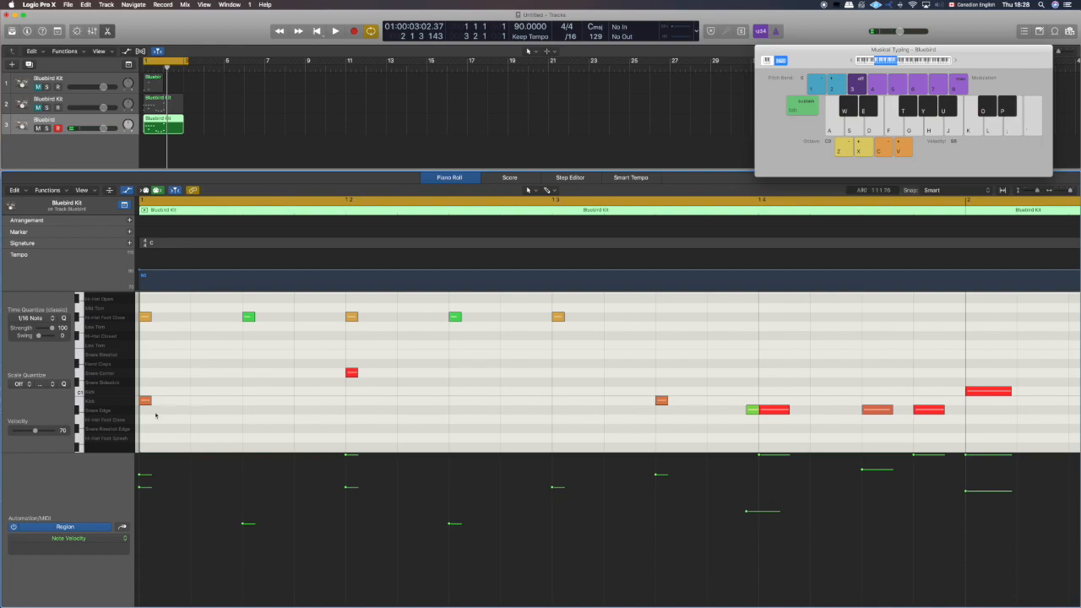
Delete all groove notes before the fill except the Kick note on beat 1
left_click(145, 400)
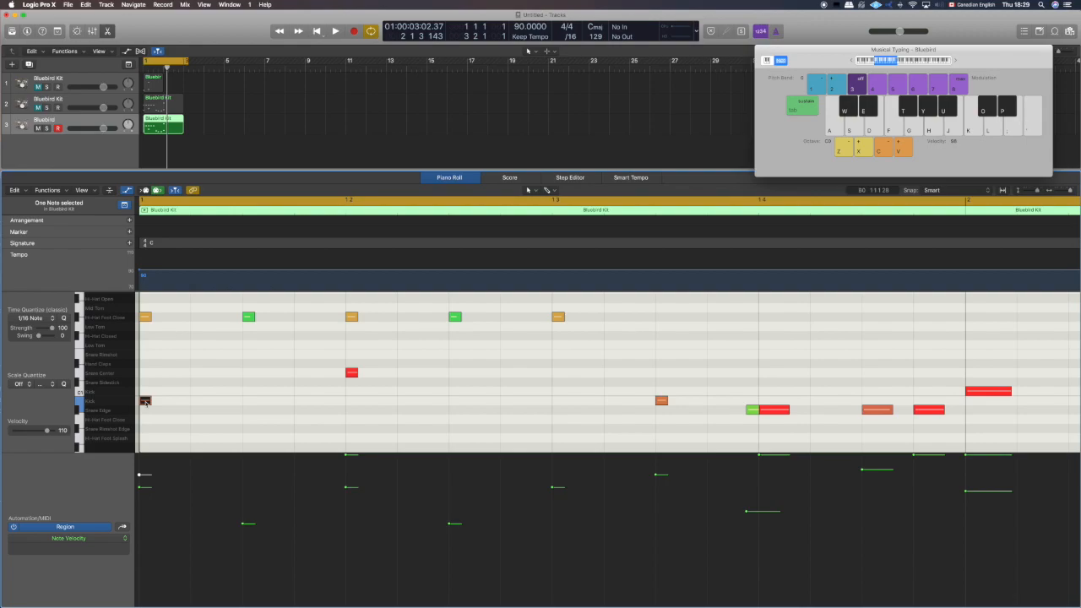
left_click(144, 402)
left_click(146, 316)
key("Delete")
left_click_drag(233, 306, 676, 417)
key("Delete")
Set the velocity of the remaining Kick note on beat 1 to 1
left_click(146, 402)
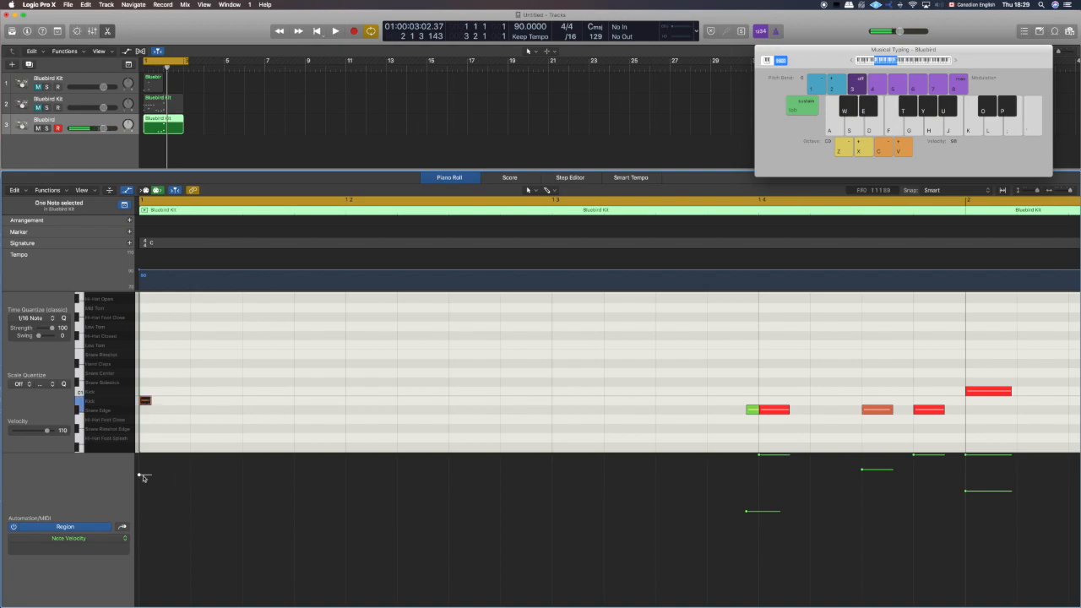
left_click_drag(140, 475, 157, 607)
scroll(148, 397, "down", 1)
double_click(146, 385)
scroll(145, 386, "up", 1)
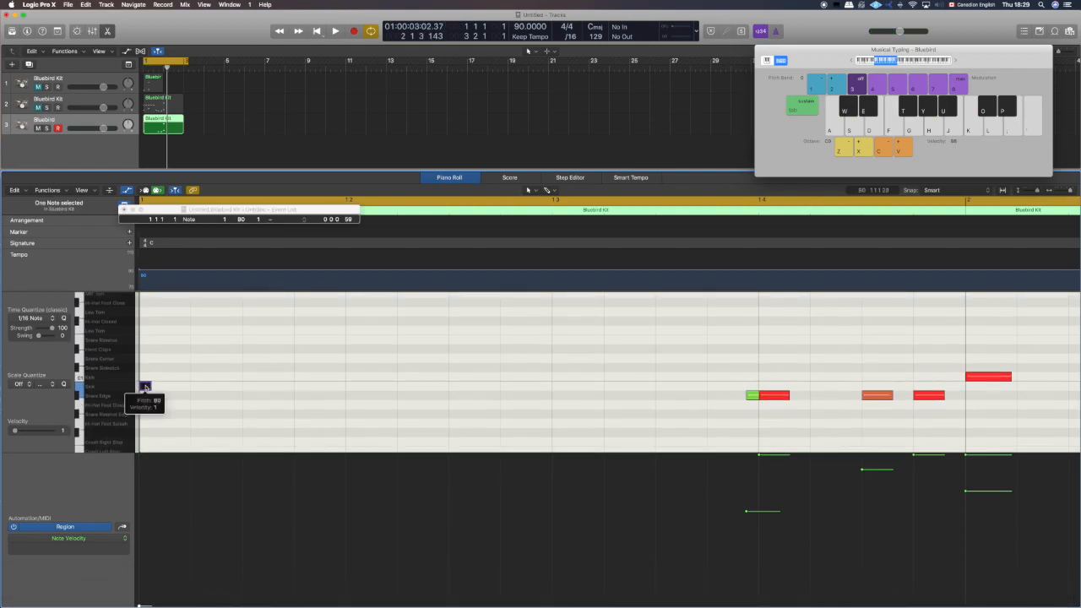
Copy the beat 1 Kick note to the Snare Center and Low Tom rows, and play the region
left_click_drag(146, 386, 145, 330)
left_click(181, 404)
key("space")
key("space")
left_click(124, 209)
key("space")
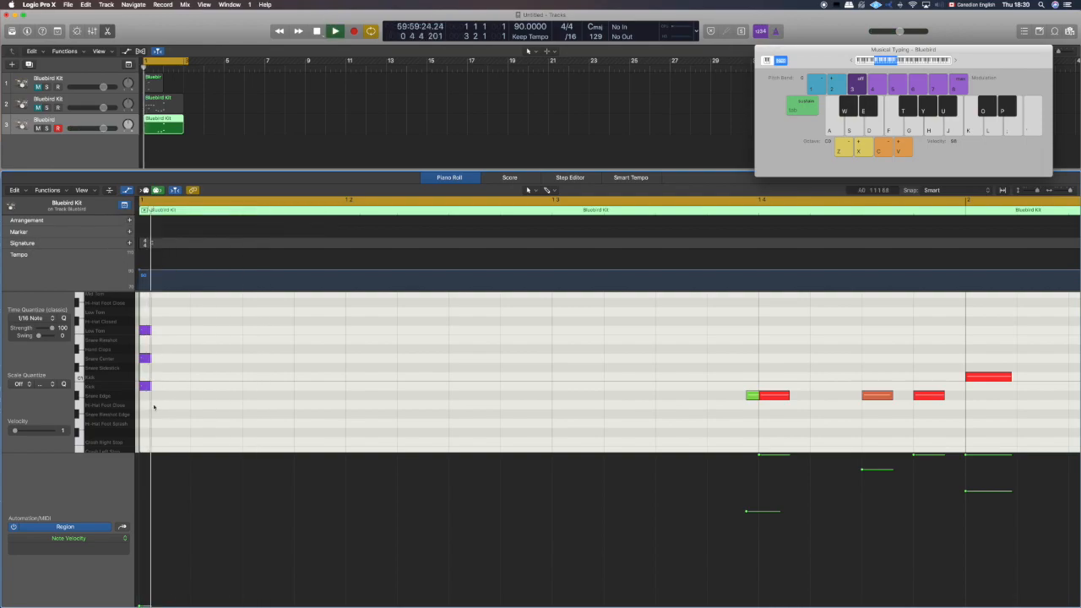
key("space")
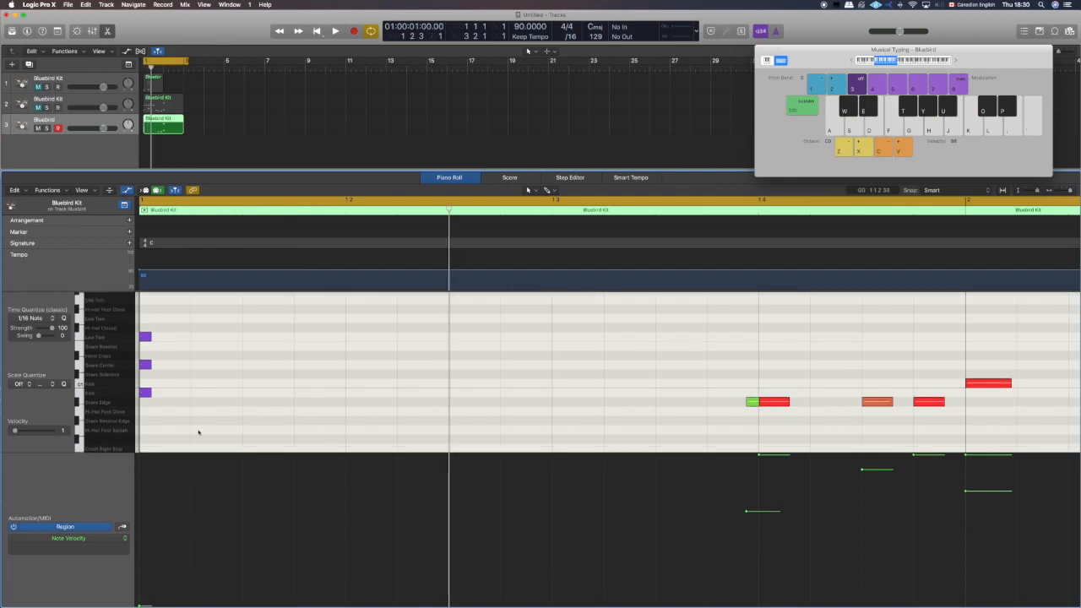
Copy the three-note Kick, Snare Center and Low Tom hit to each following eighth note before beat 4, and play the region
left_click_drag(191, 423, 140, 309)
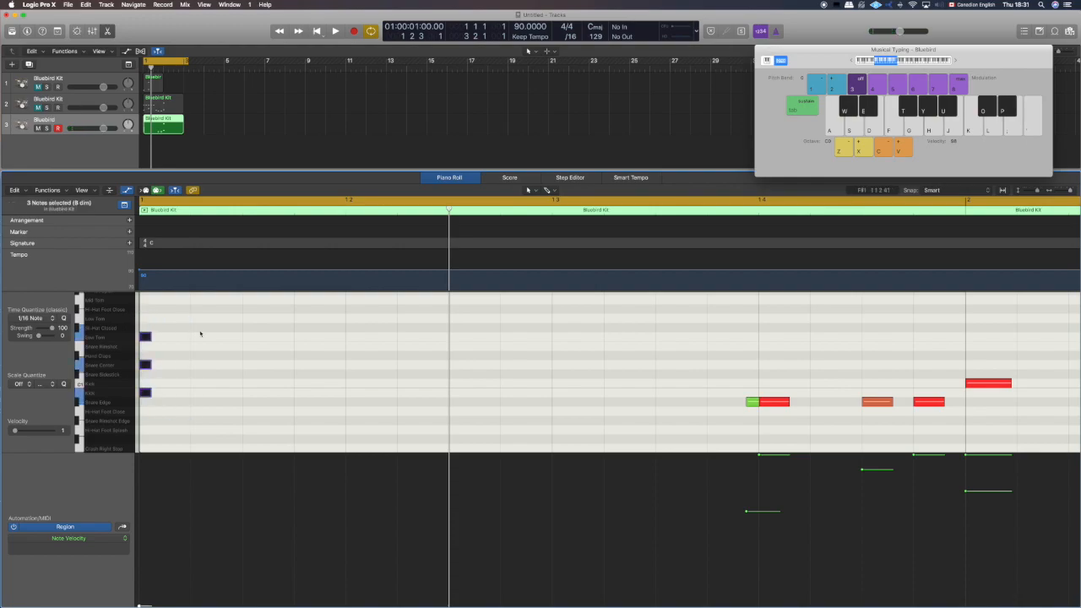
left_click_drag(449, 208, 358, 212)
key("super+v")
key("super+v")
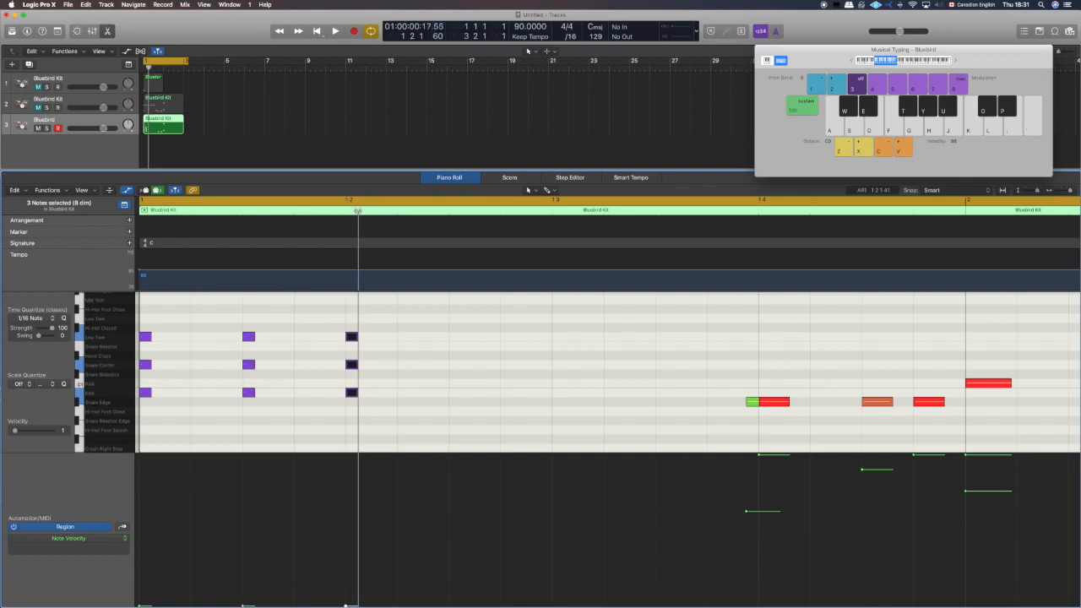
left_click_drag(358, 212, 669, 213)
key("super+v")
key("super+v")
key("super+v")
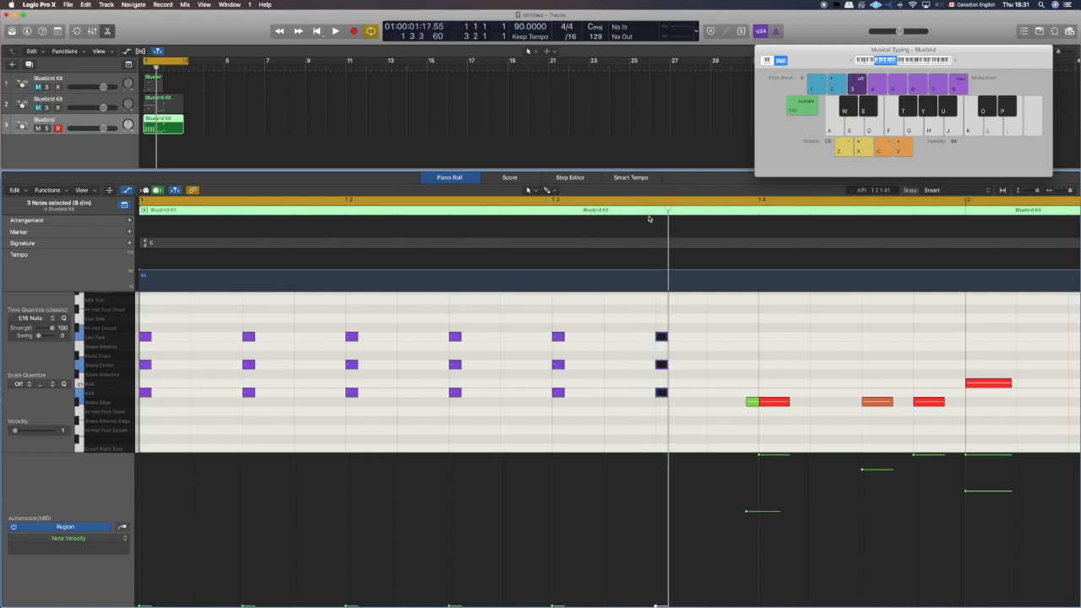
key("space")
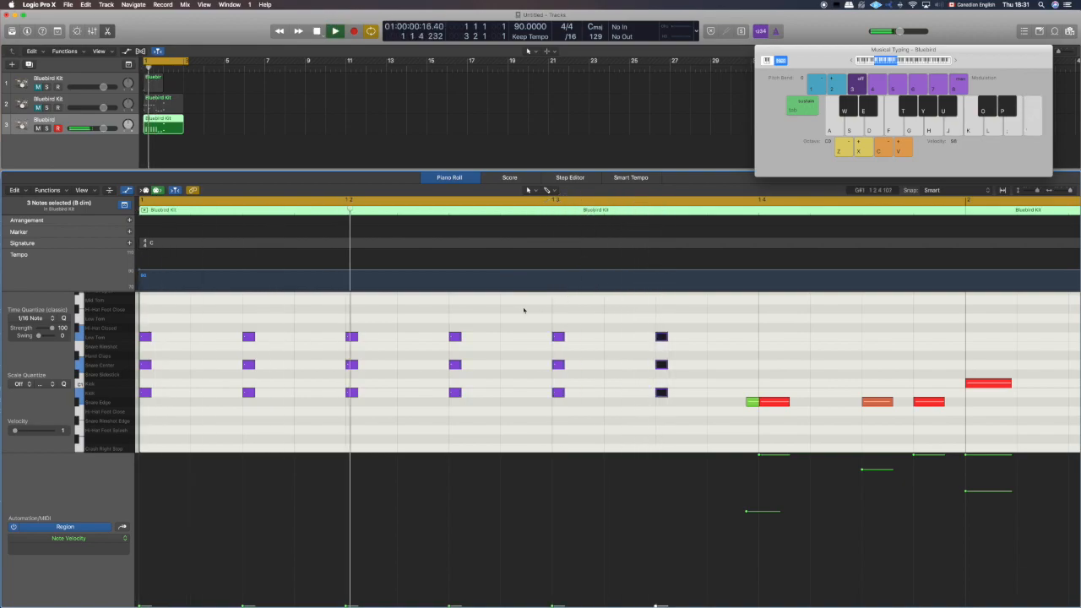
key("space")
key("Return")
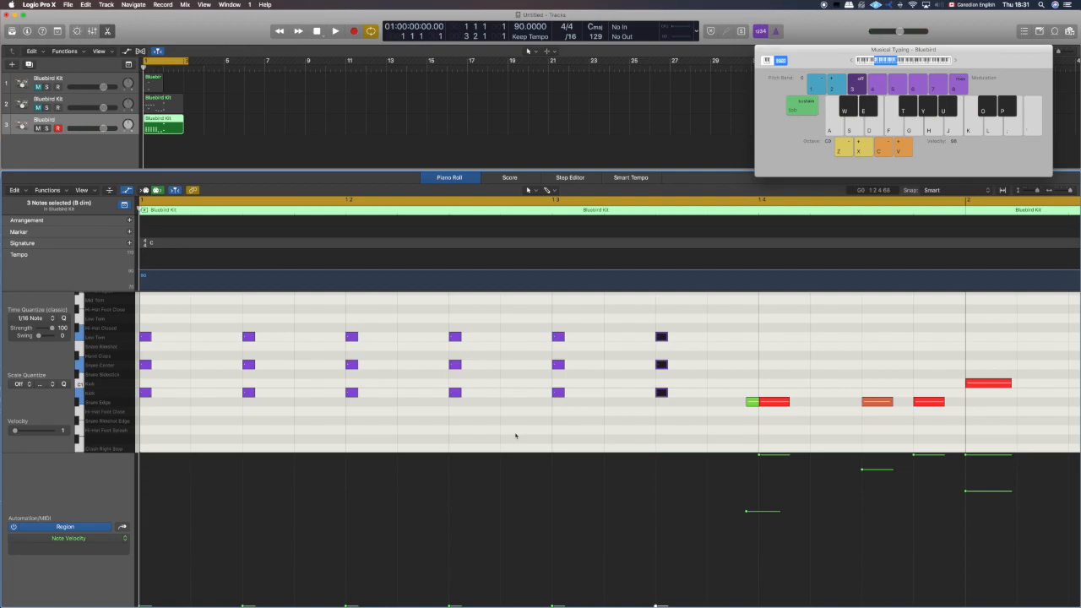
Draw a rising velocity ramp across the five copied hits, starting at 9 on the second hit, and play the build-up
left_click_drag(225, 312, 728, 405)
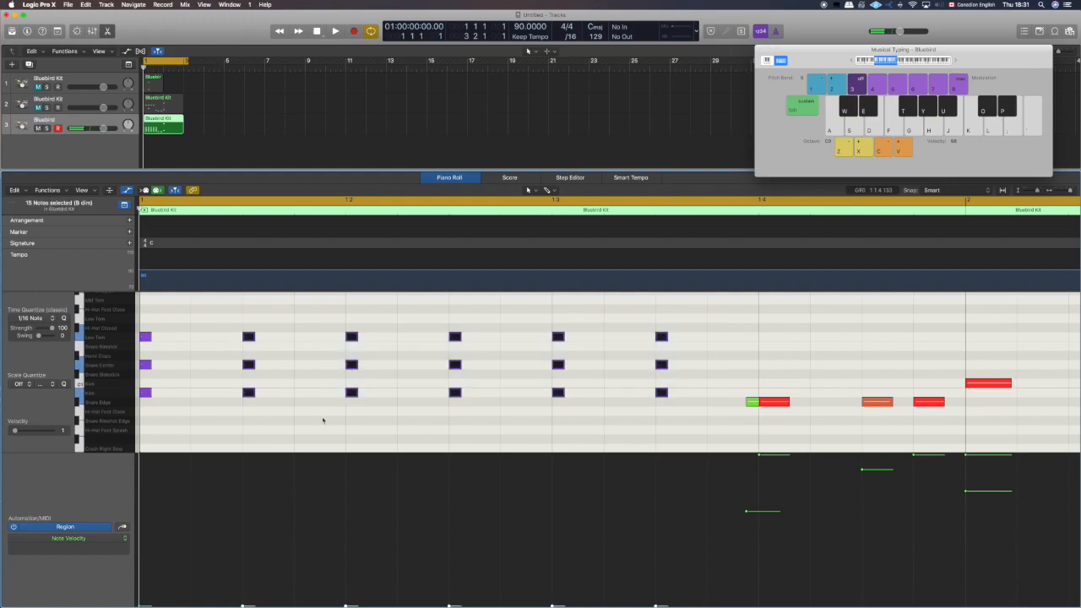
scroll(383, 493, "down", 2)
scroll(376, 497, "up", 2)
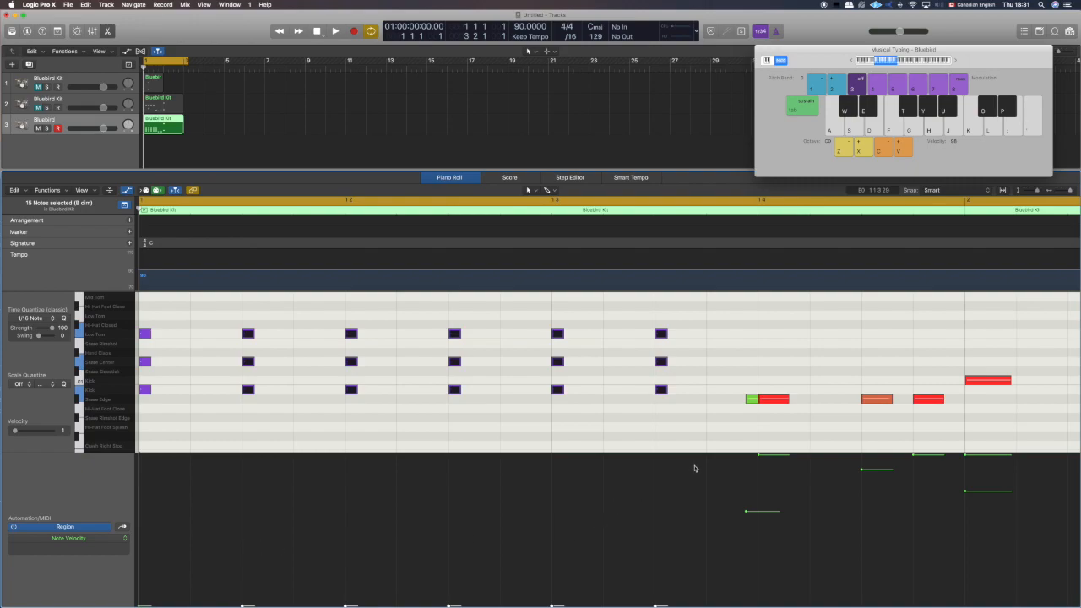
left_click_drag(700, 460, 247, 598)
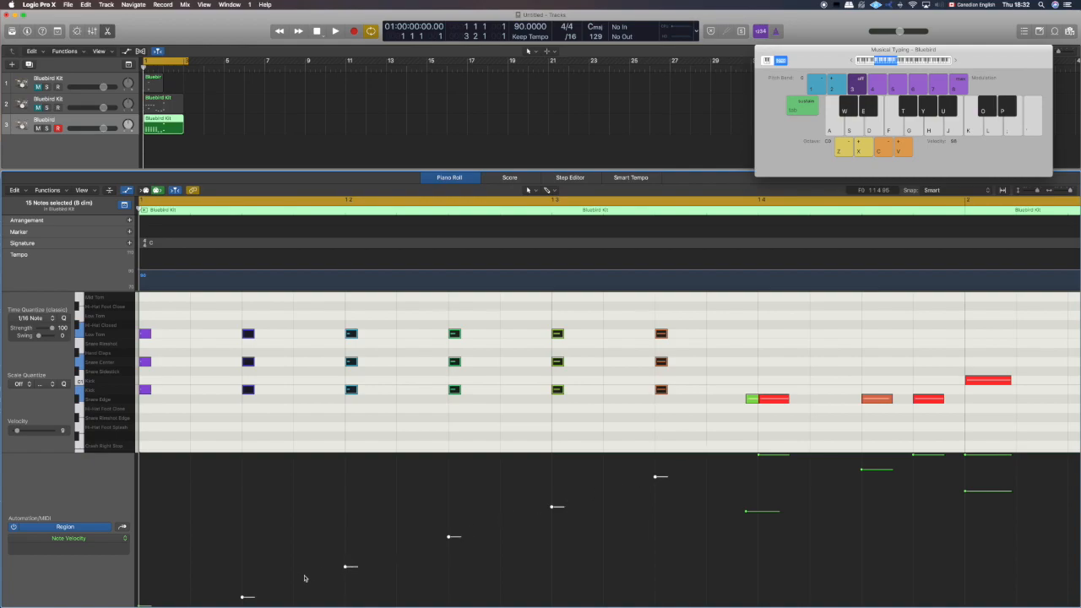
left_click(398, 435)
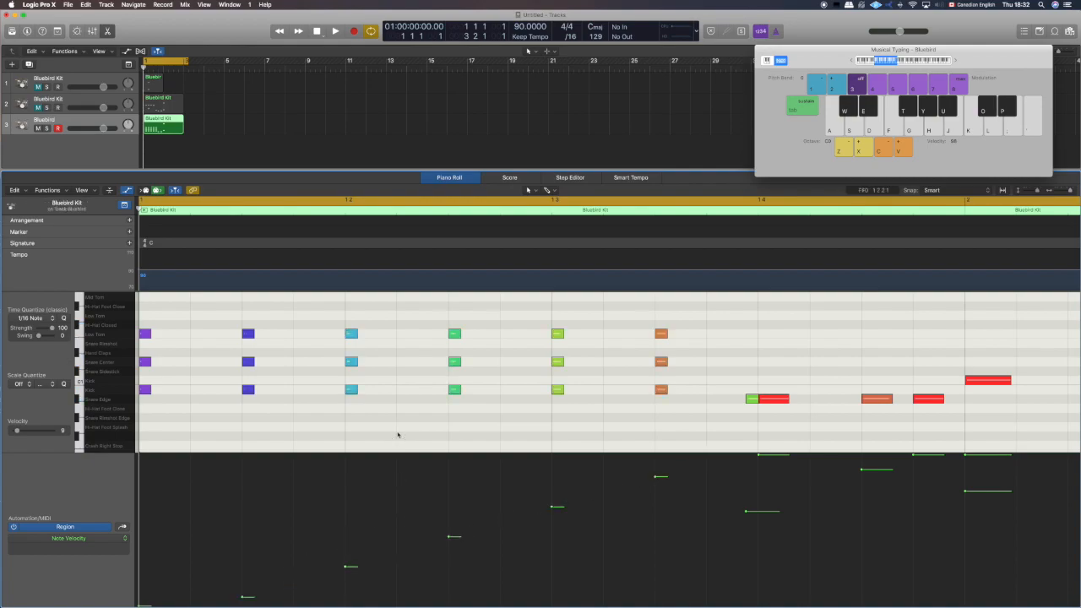
key("space")
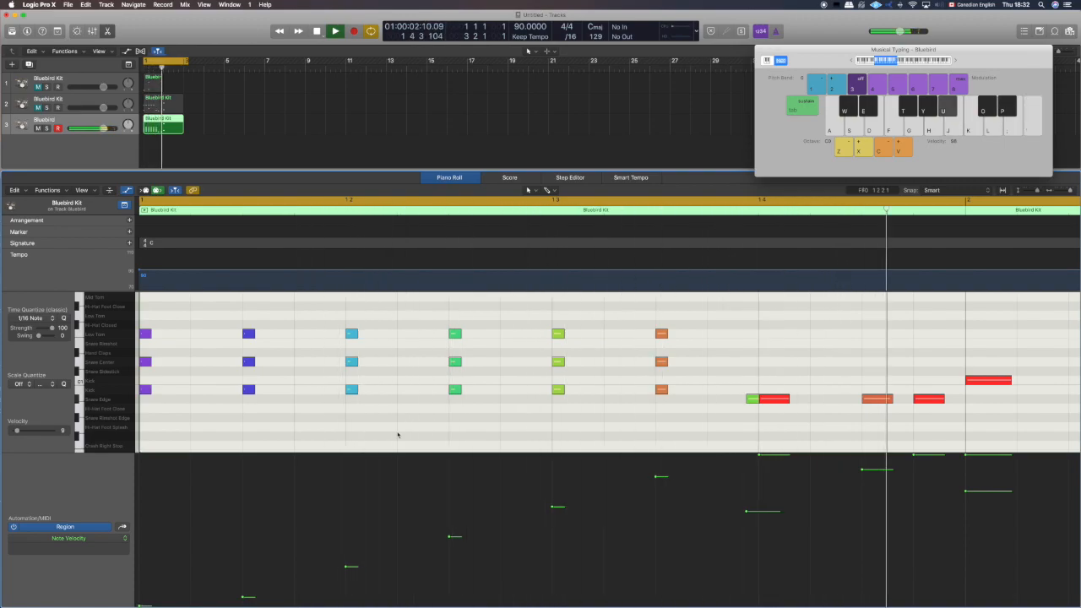
key("space")
Raise the velocity ramp so the last hit before the fill reaches 127, and play the build-up
scroll(418, 425, "left", 5)
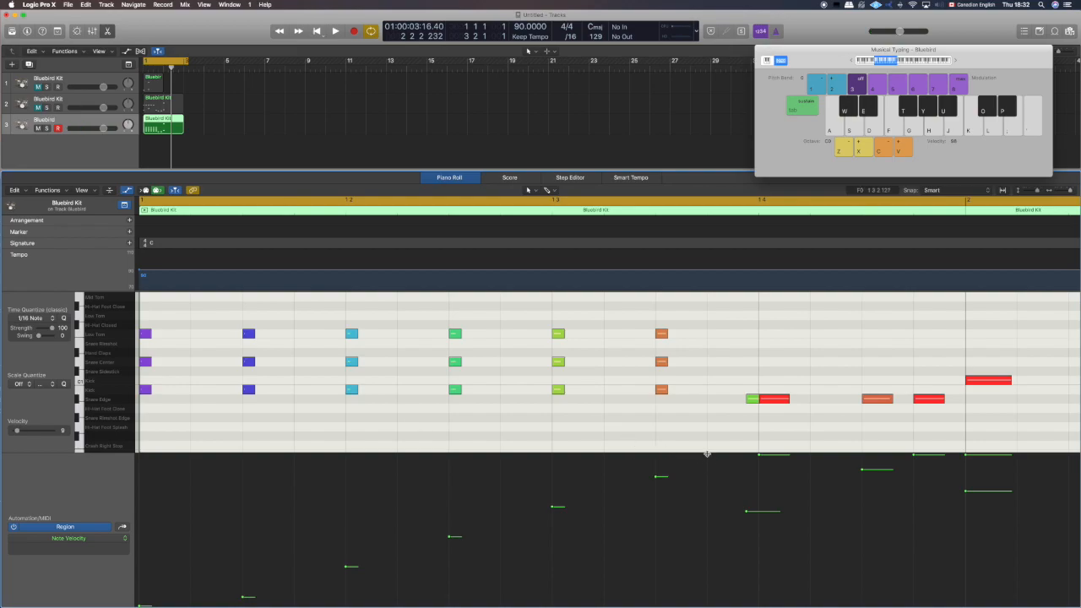
left_click_drag(678, 409, 643, 331)
left_click_drag(656, 484, 650, 452)
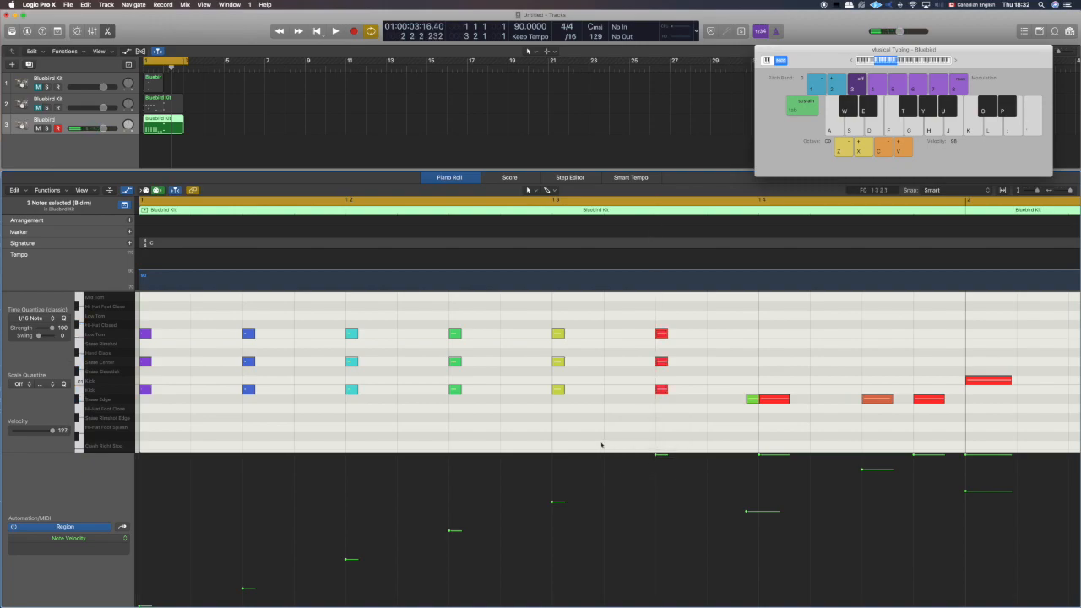
left_click(565, 435)
key("space")
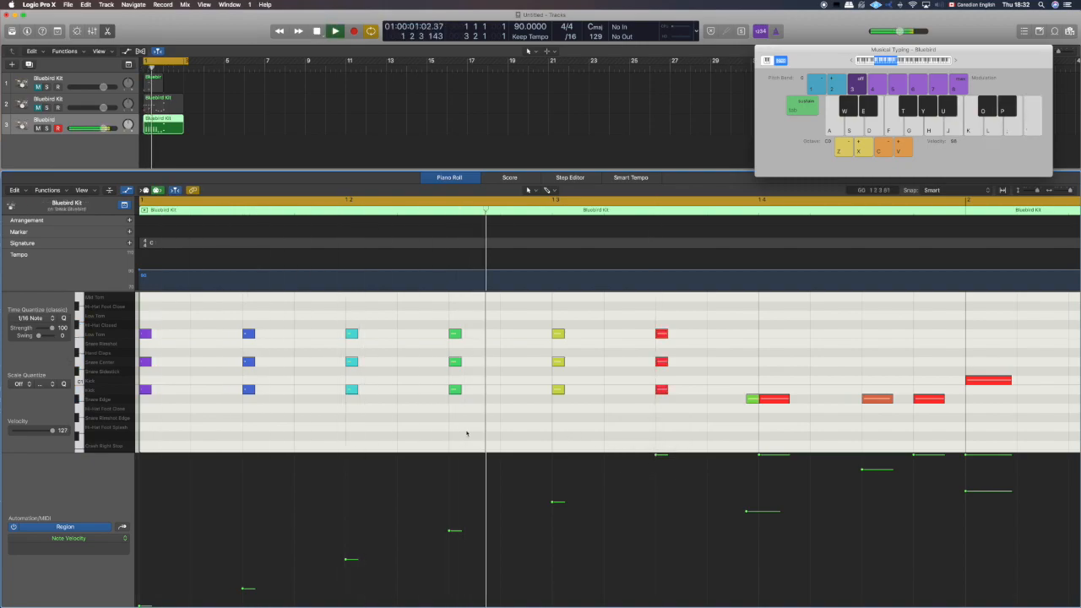
key("space")
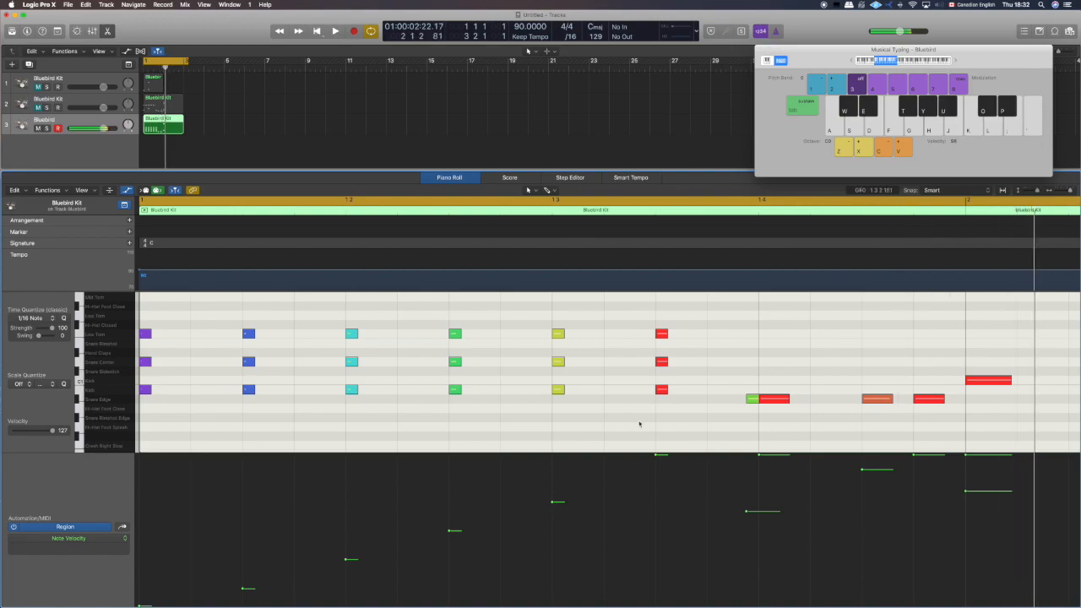
Lower the velocity of the last three-note hit before the fill to 104, and play the build-up
left_click_drag(656, 457, 655, 483)
key("space")
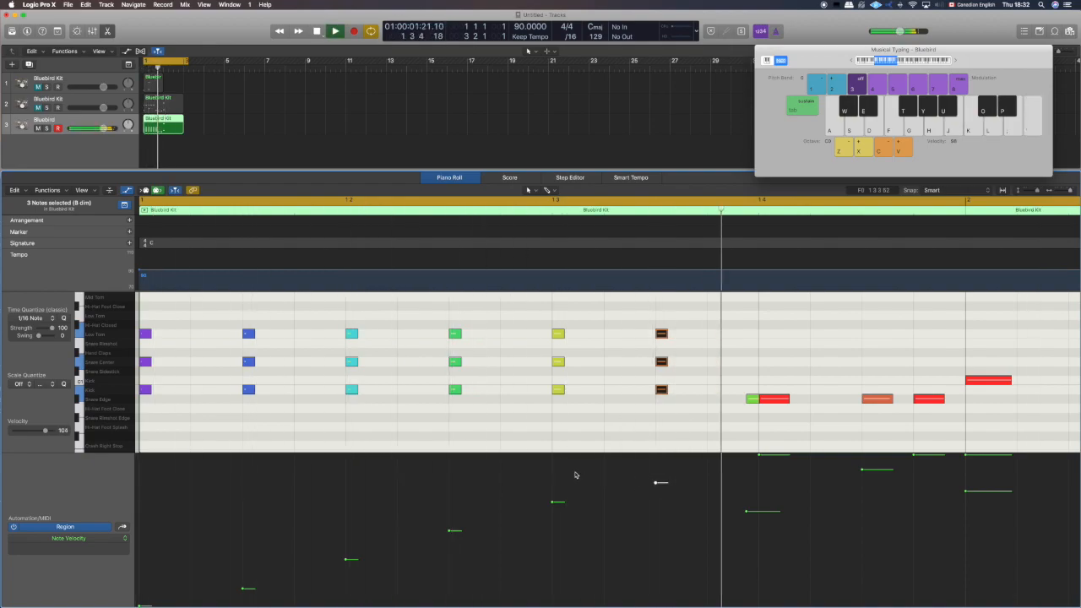
key("space")
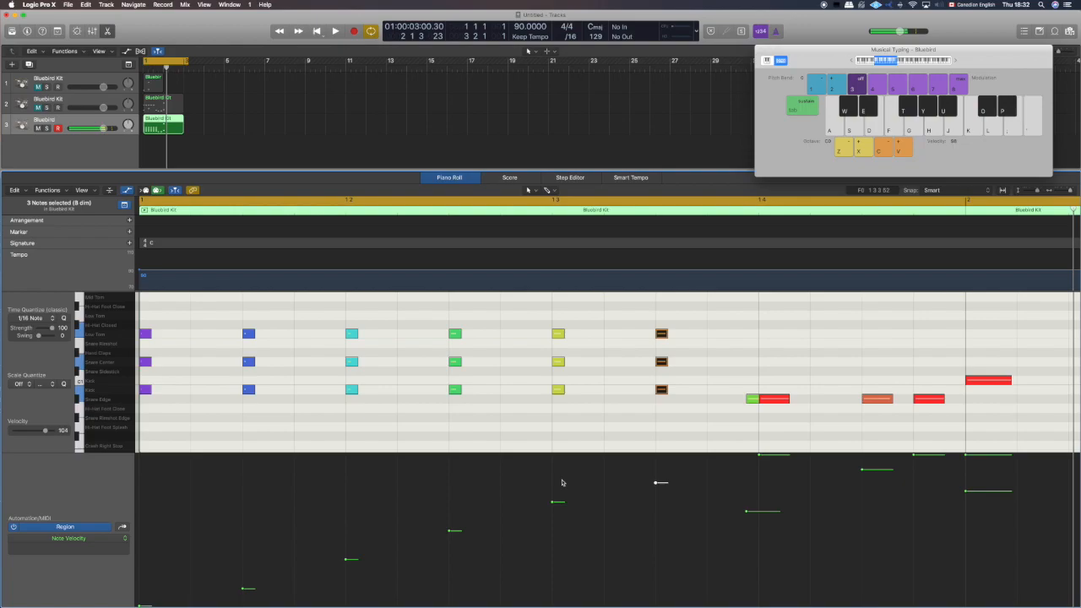
Draw a slightly higher rising velocity ramp for the five copied Snare Center notes, starting at 21, and play the build-up
left_click(465, 477)
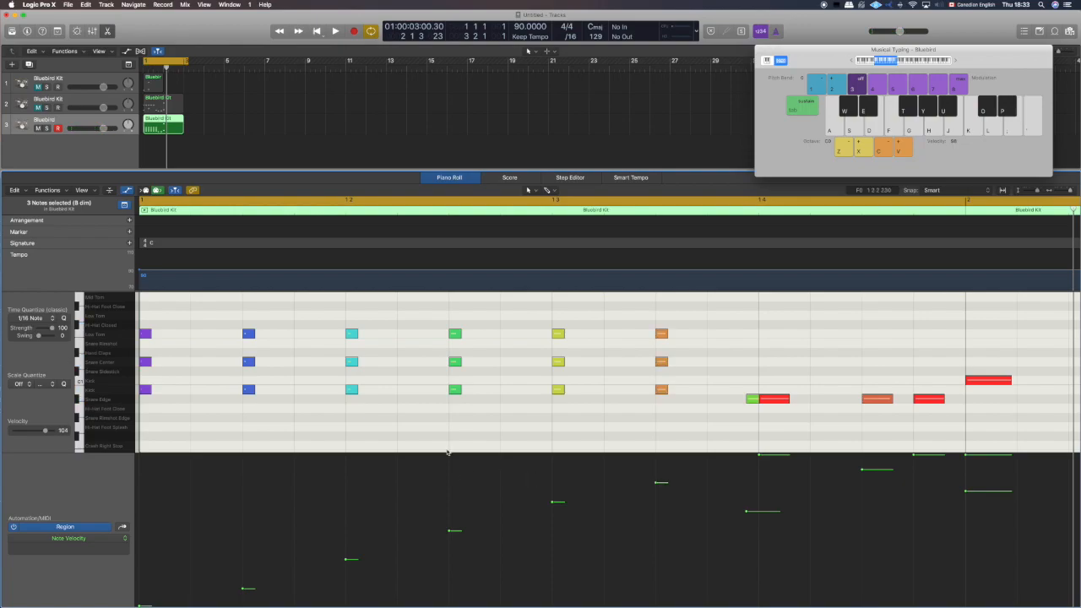
left_click_drag(685, 374, 183, 356)
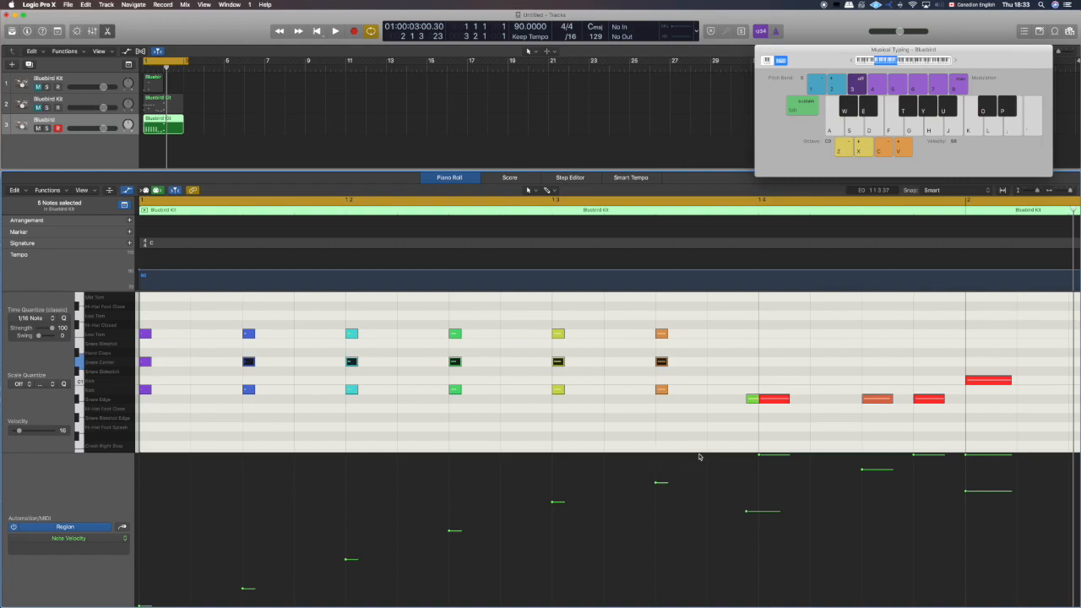
left_click_drag(700, 453, 227, 594)
left_click(238, 429)
key("space")
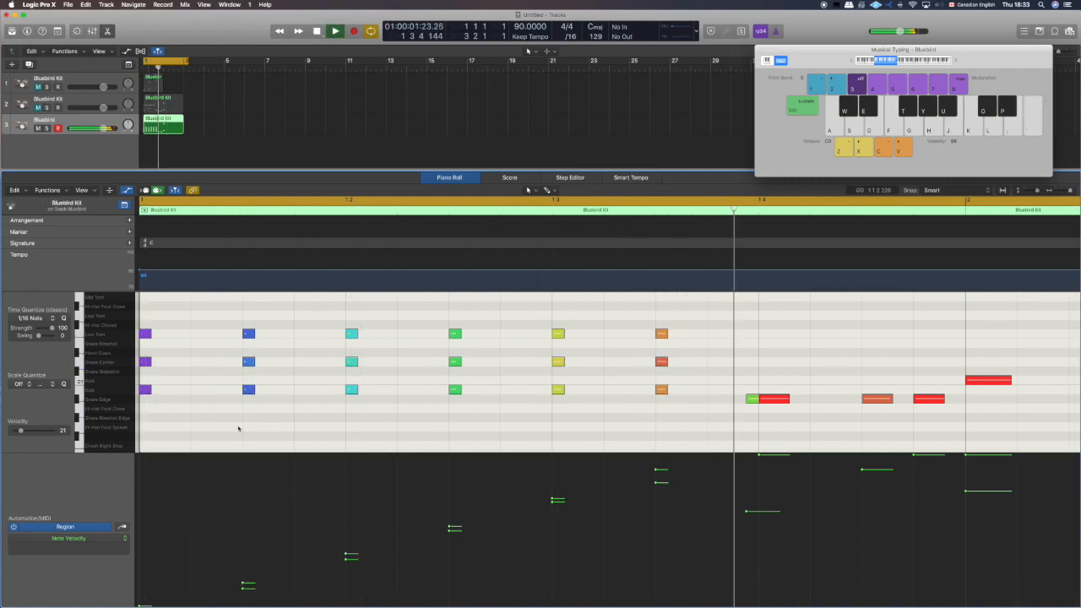
key("space")
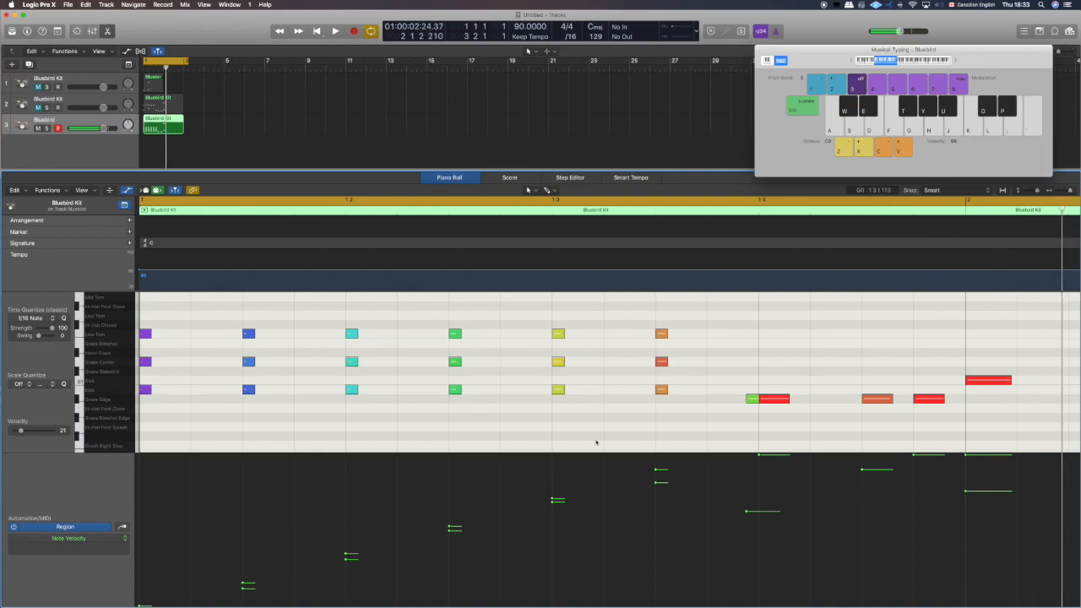